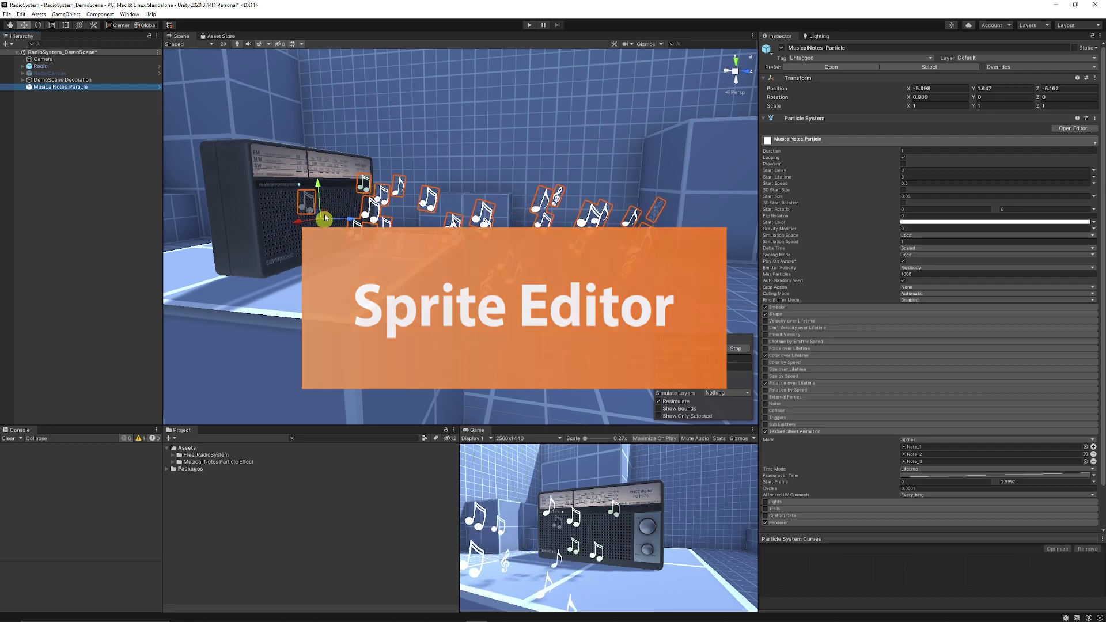
# - Select MusicalNotes_Atlas_1024 and keep its Sprite Mode at Multiple and Filter Mode at Bilinear
pyautogui.scroll(-5, 822, 414)
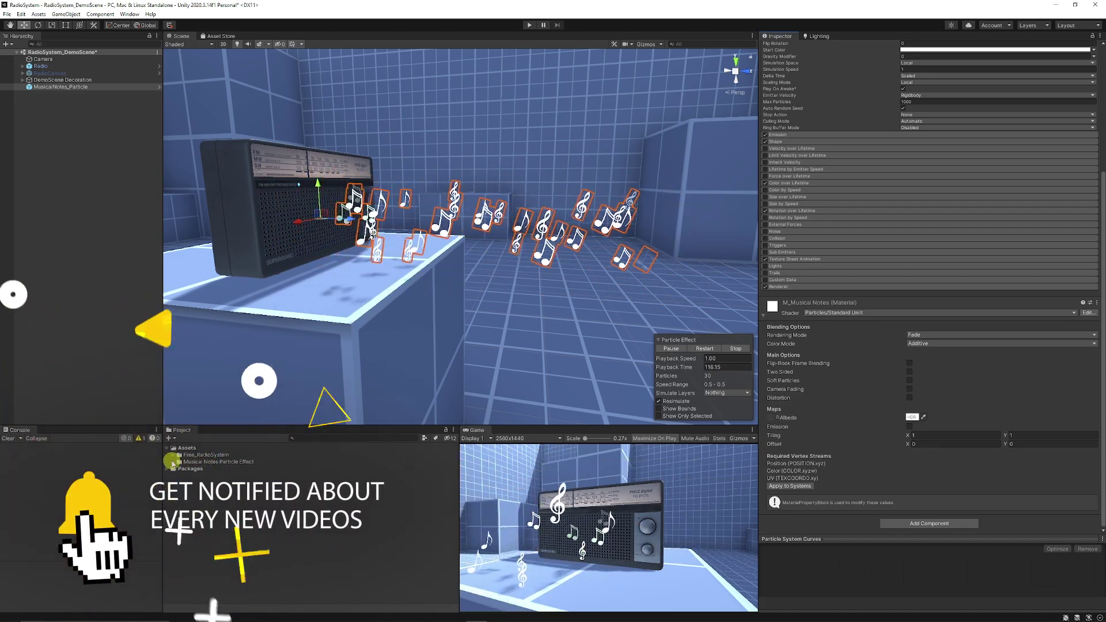
pyautogui.click(173, 462)
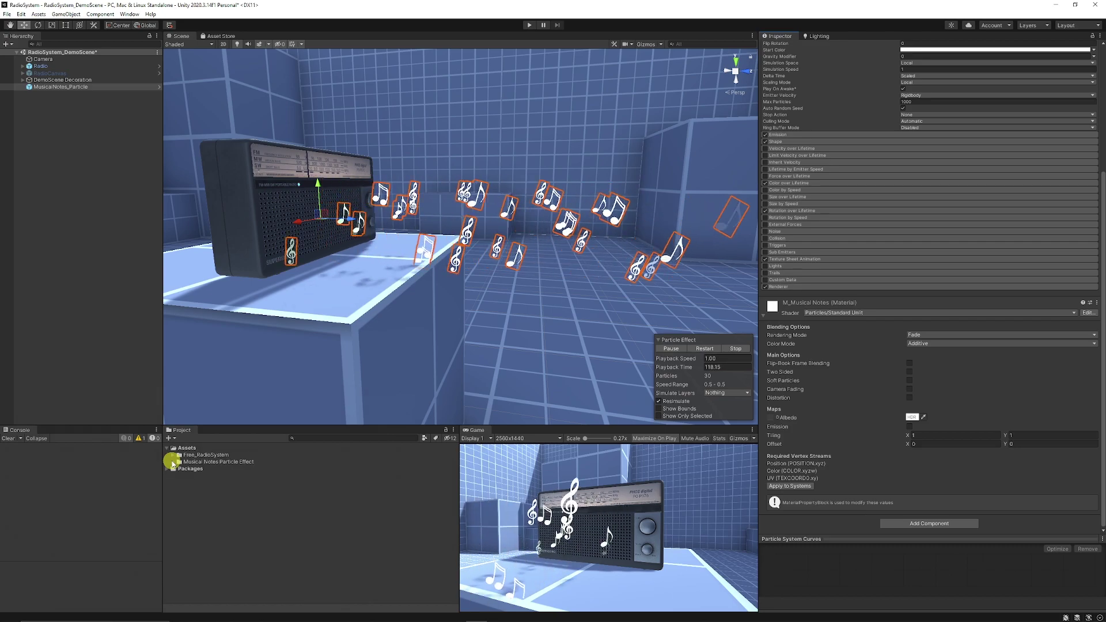
pyautogui.click(219, 476)
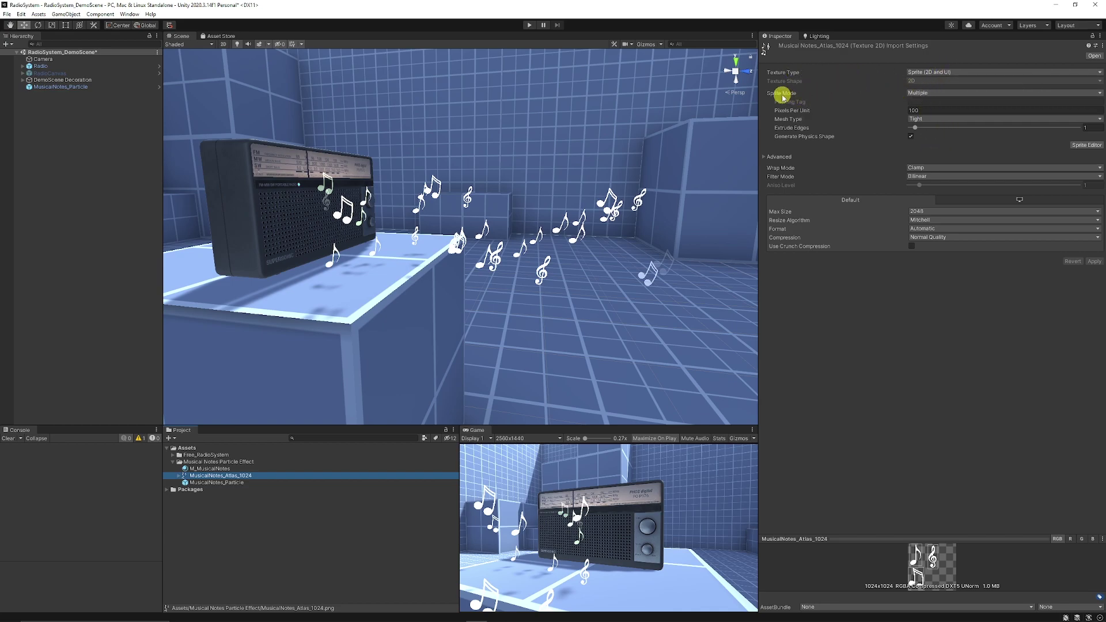
pyautogui.click(918, 93)
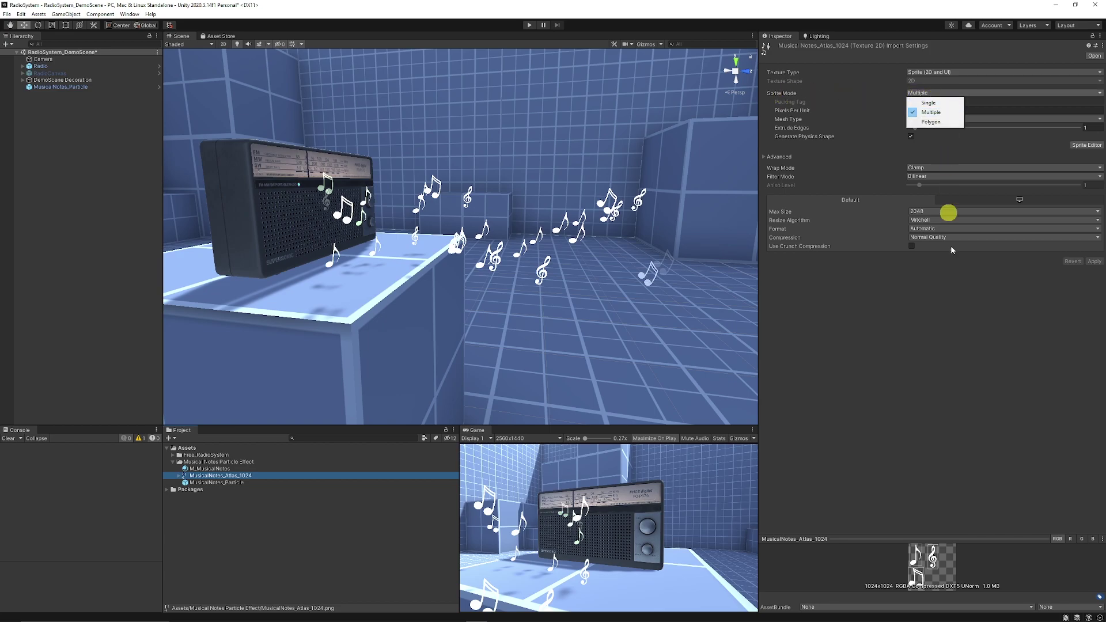
pyautogui.click(949, 214)
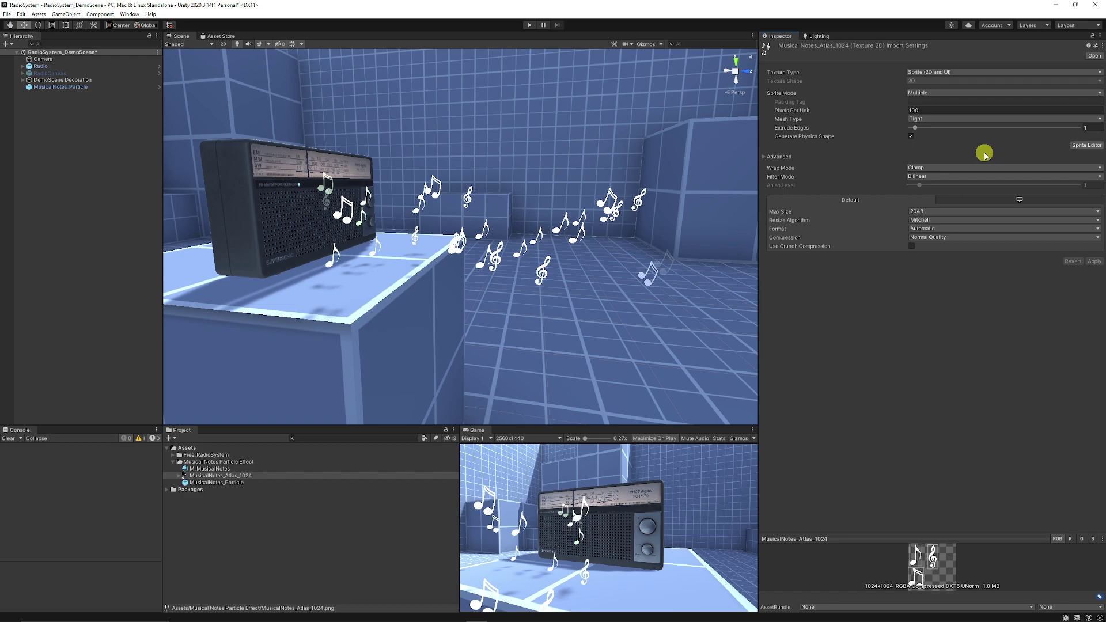
pyautogui.click(917, 176)
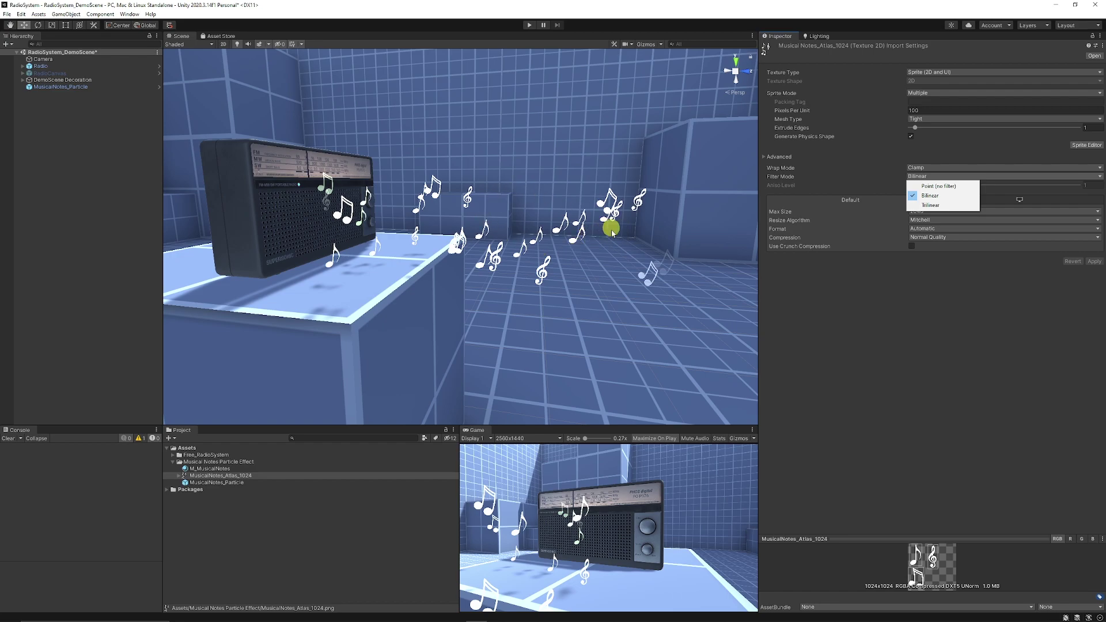
pyautogui.click(864, 299)
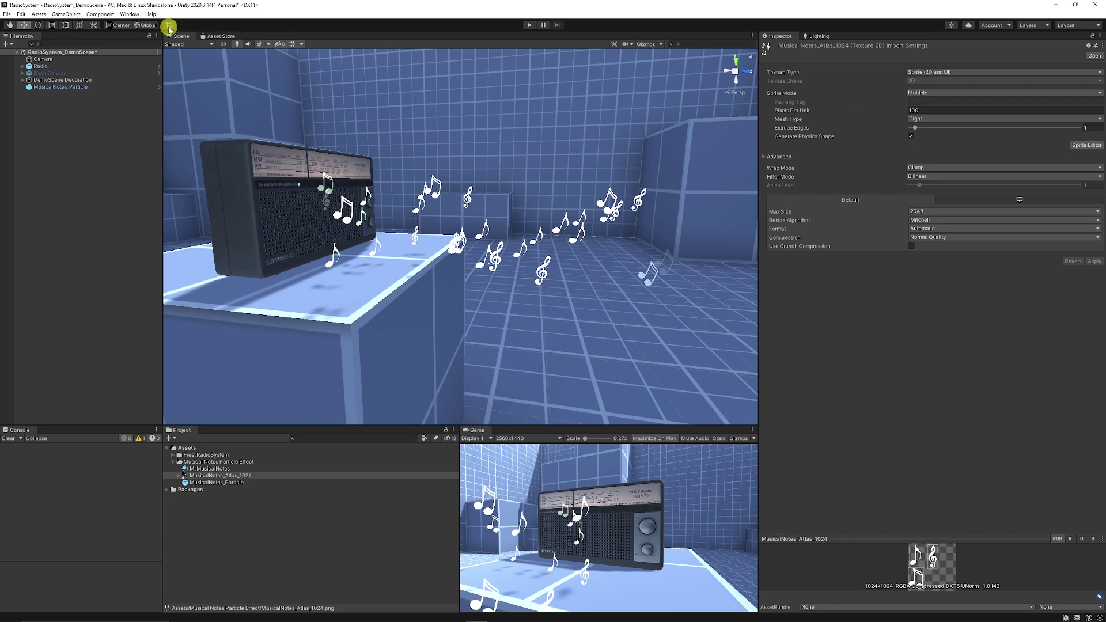
# - In Package Manager under Unity Registry, search 'sprite' and view the 2D Sprite package details
pyautogui.click(134, 15)
pyautogui.click(151, 103)
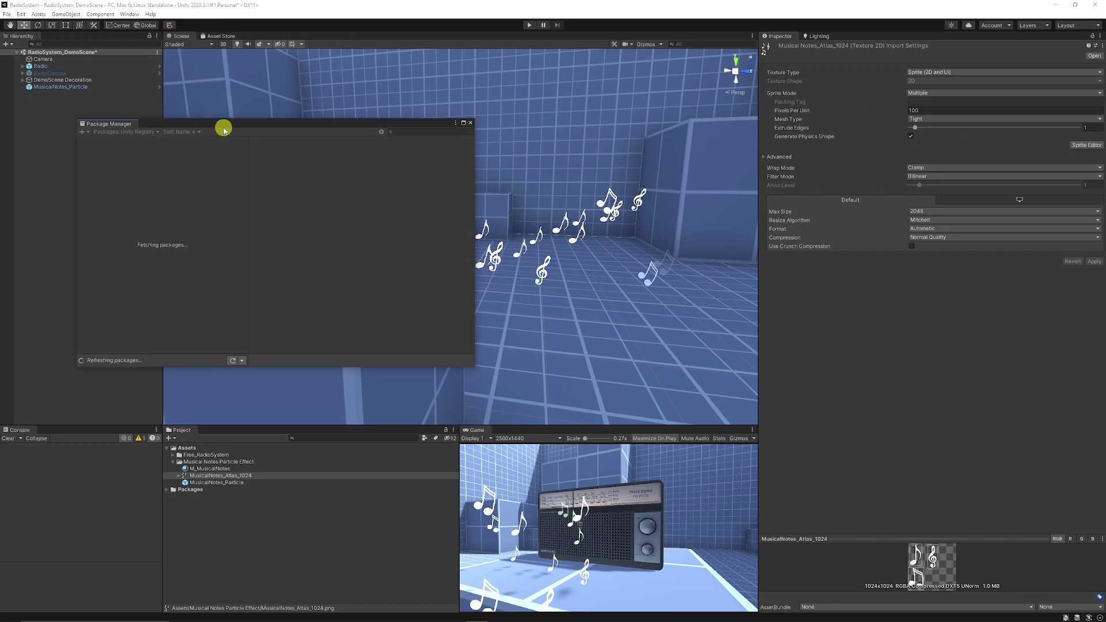
pyautogui.click(127, 132)
pyautogui.click(138, 142)
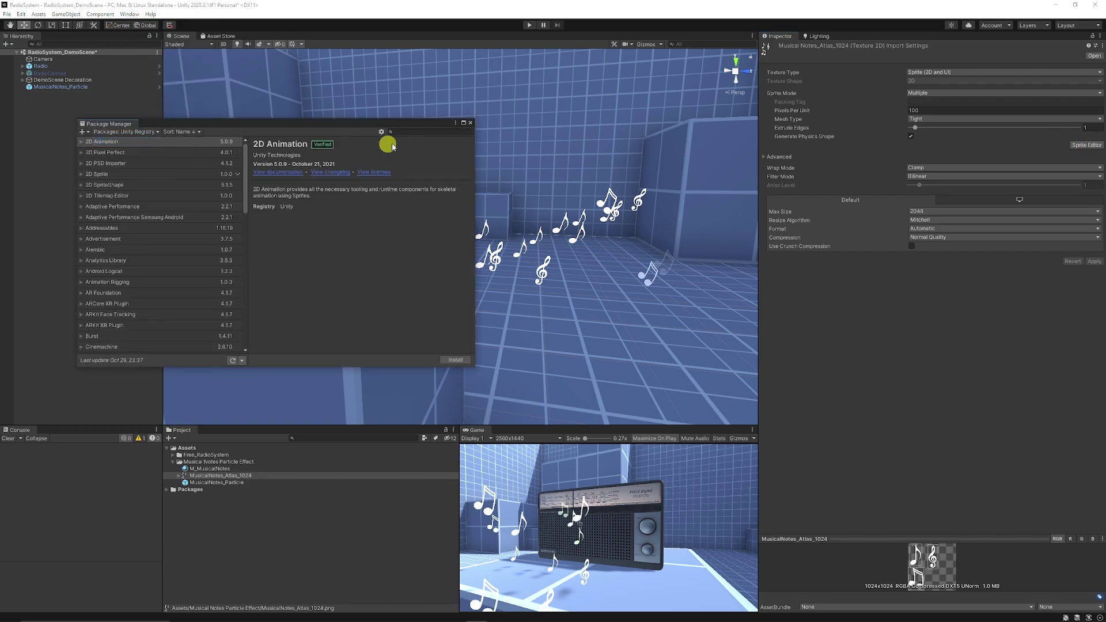
pyautogui.click(419, 132)
pyautogui.write('spri')
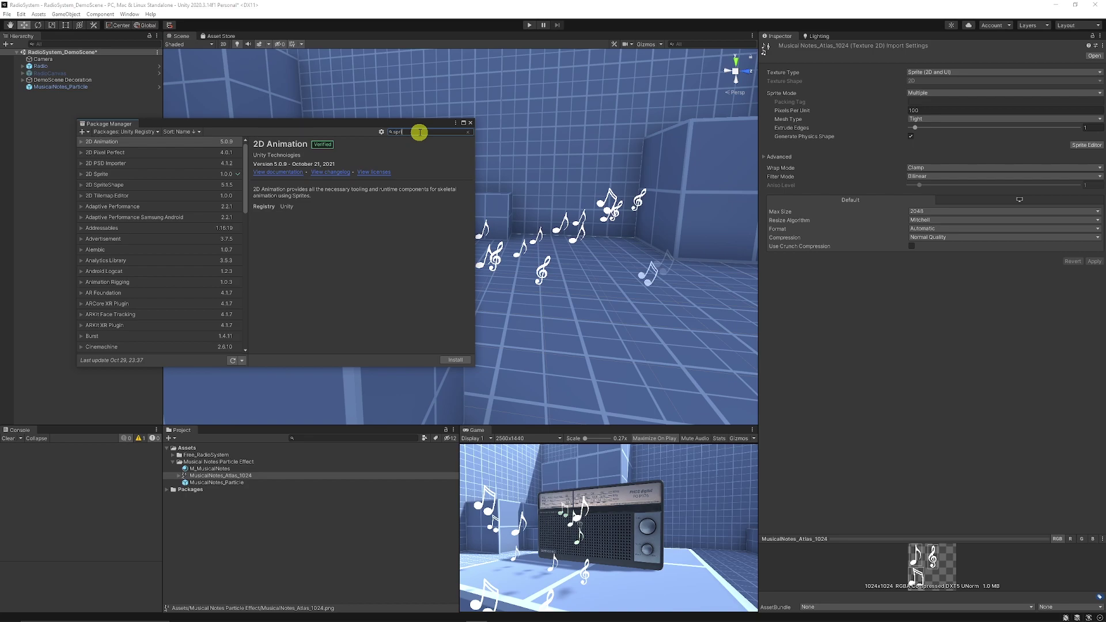
pyautogui.write('te')
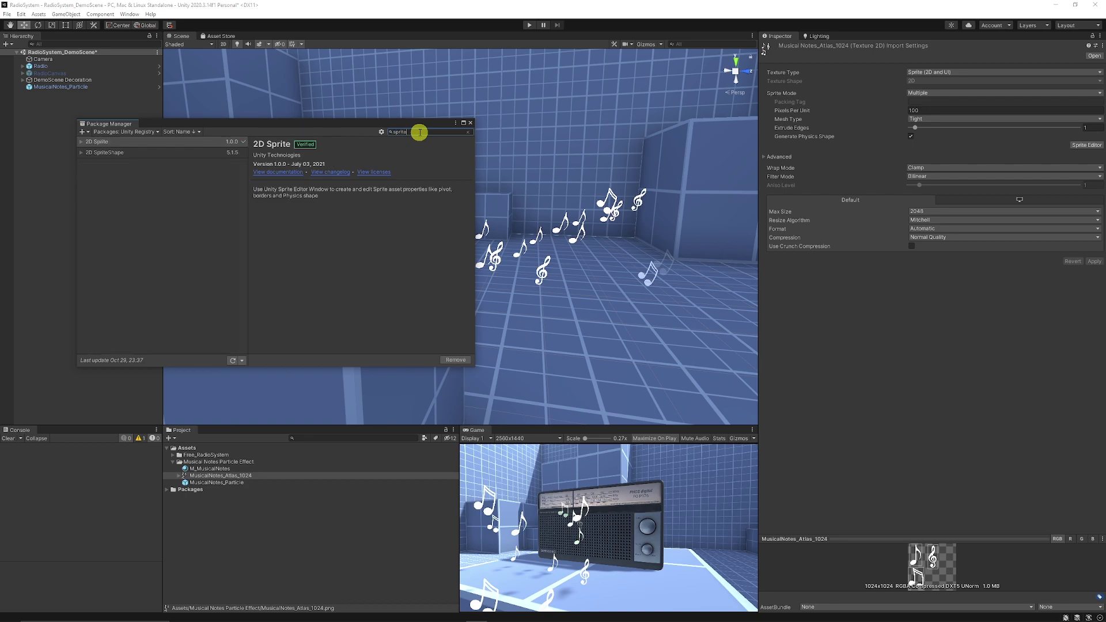
pyautogui.click(108, 143)
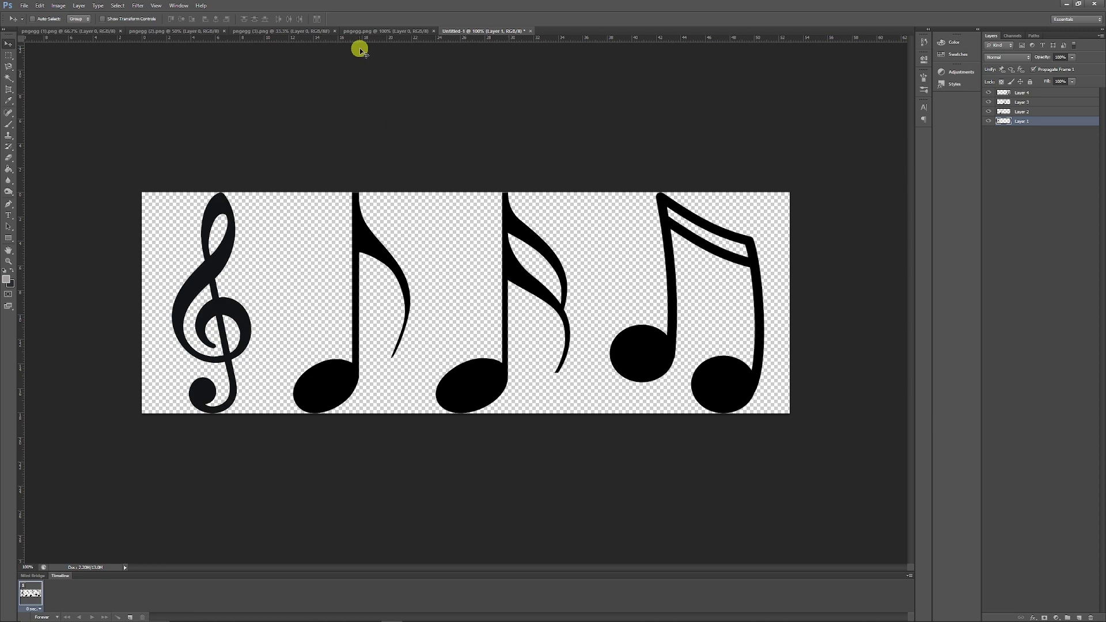
# - Review the beamed-note and sixteenth-note images, then return to the Untitled-1 note strip
pyautogui.click(364, 32)
pyautogui.click(279, 31)
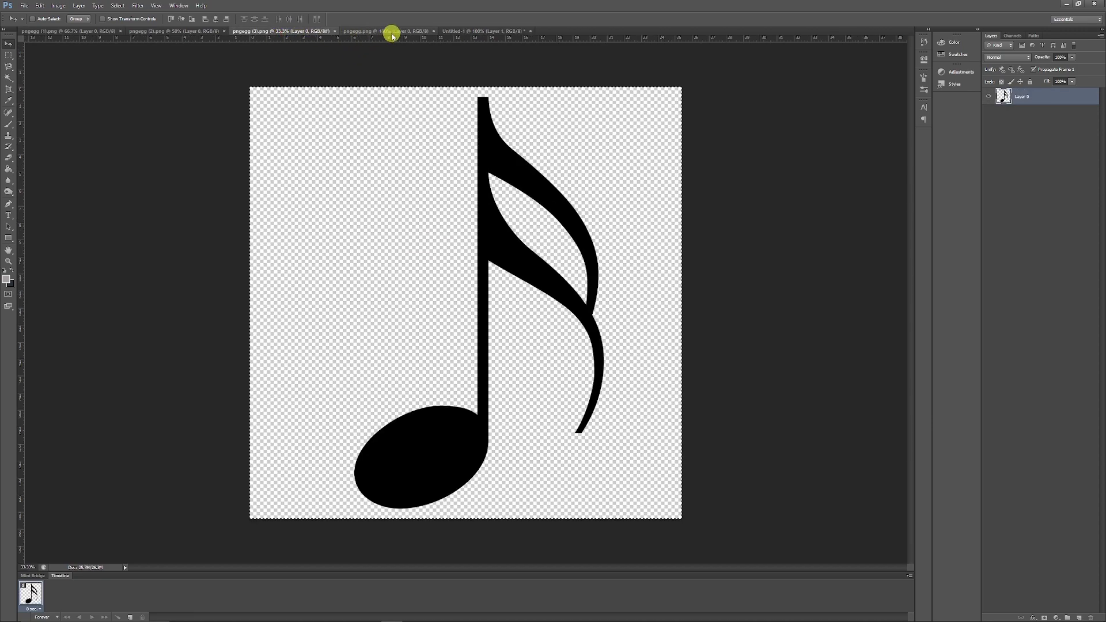
pyautogui.click(472, 31)
pyautogui.click(136, 329)
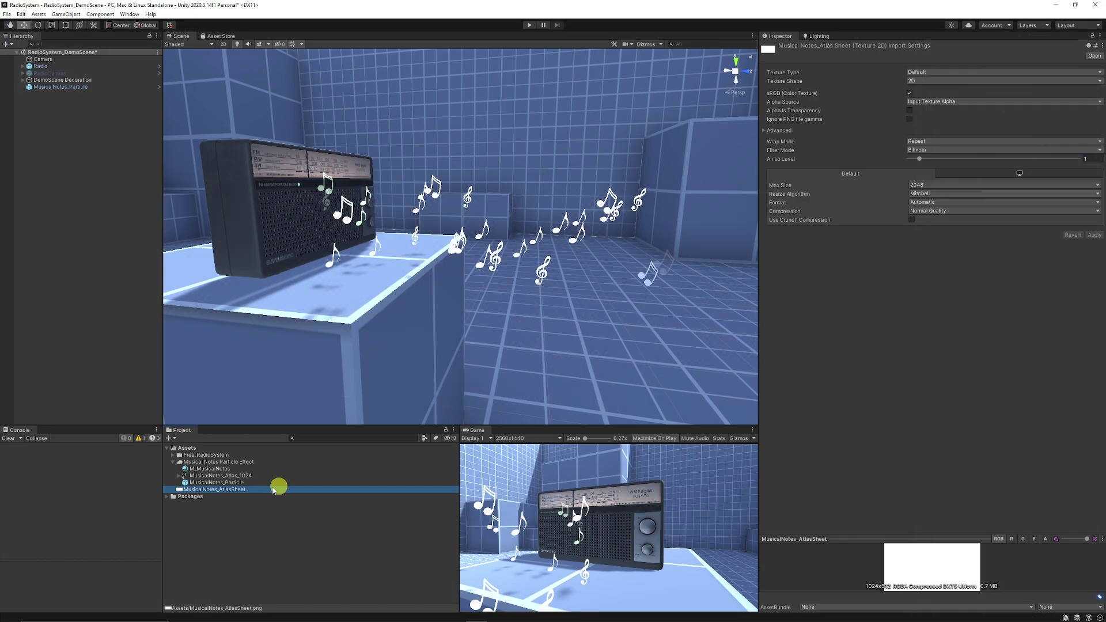
# - Refresh assets, set MusicalNotes_AtlasSheet to Sprite (2D and UI), Multiple mode, apply, and open Sprite Editor
pyautogui.rightClick(230, 540)
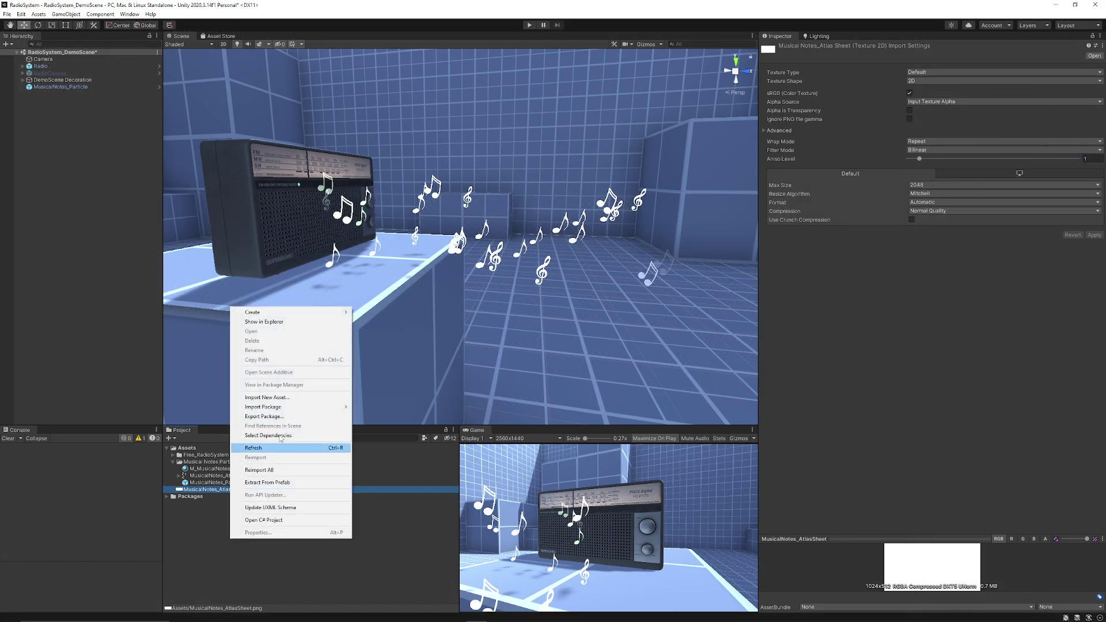
pyautogui.click(192, 560)
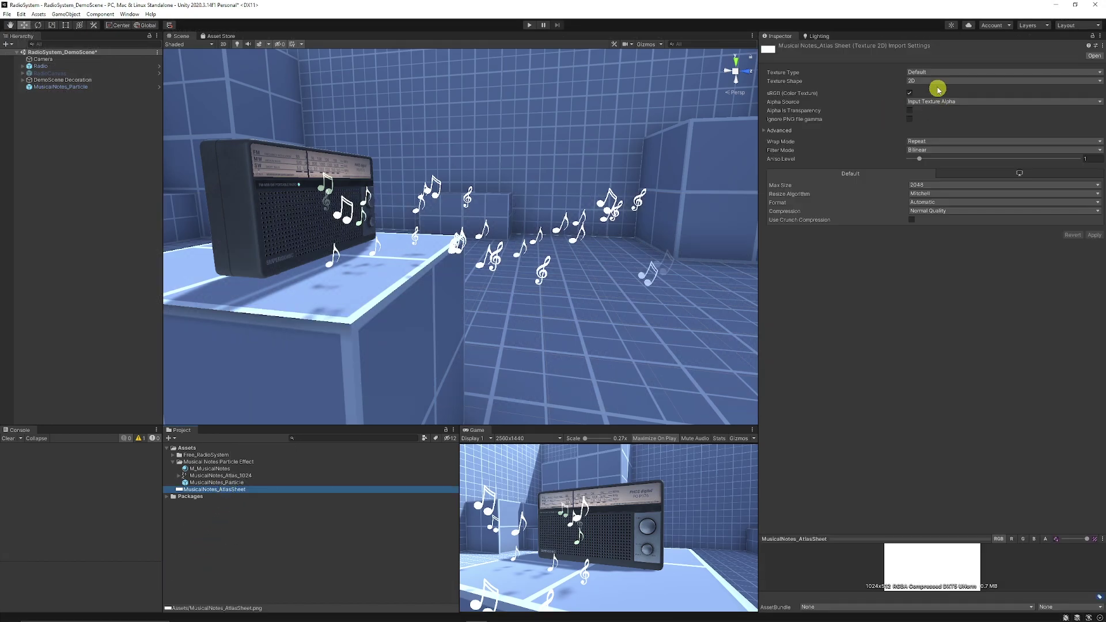
pyautogui.click(923, 72)
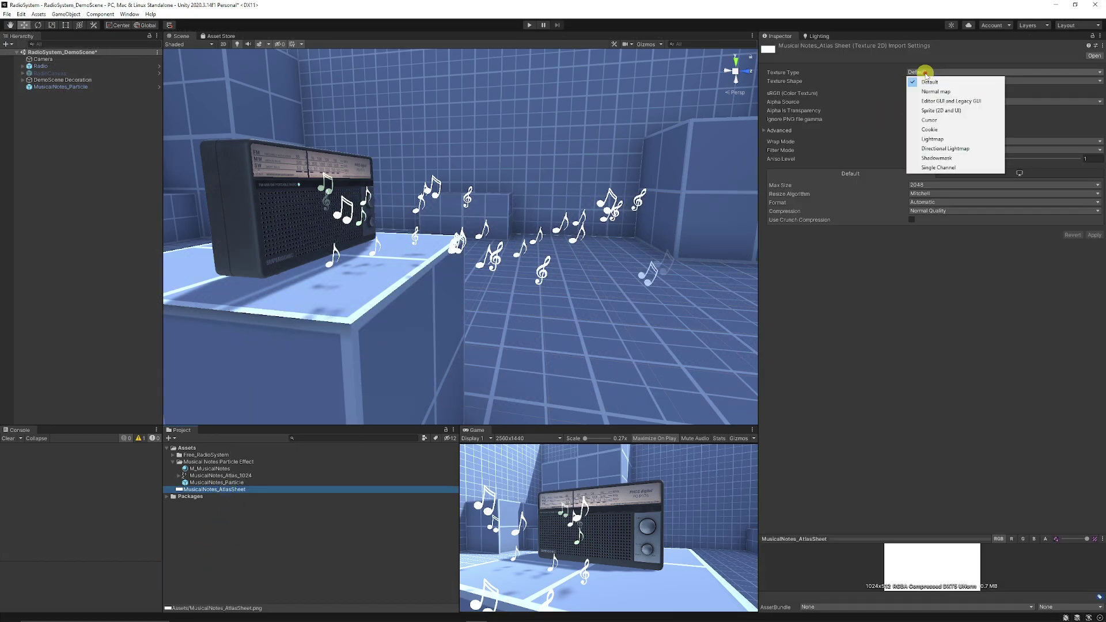
pyautogui.click(956, 110)
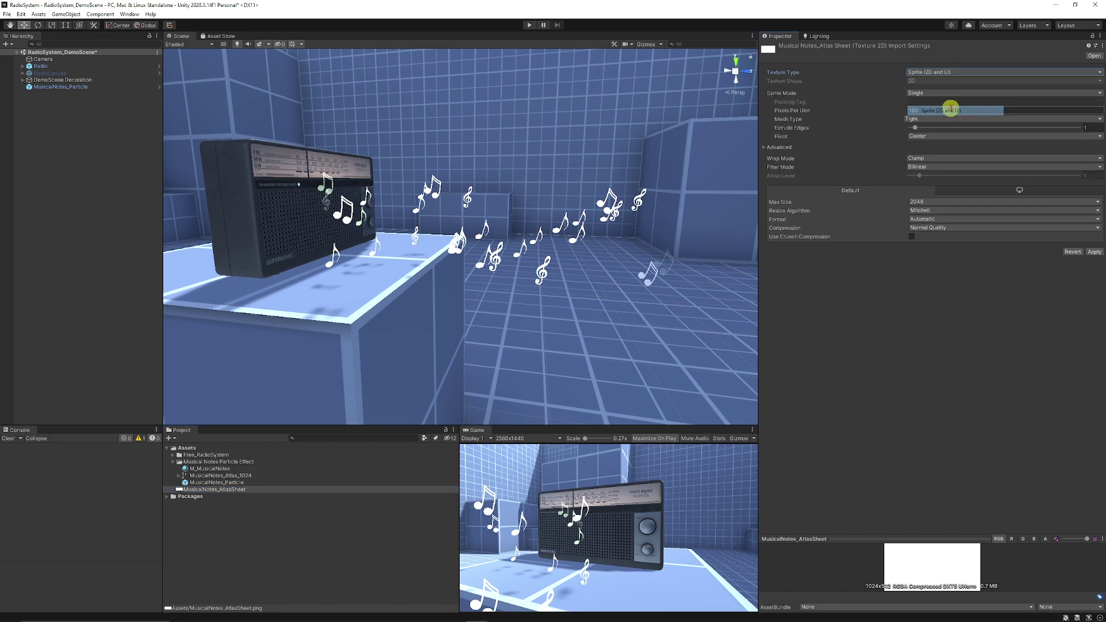
pyautogui.click(927, 92)
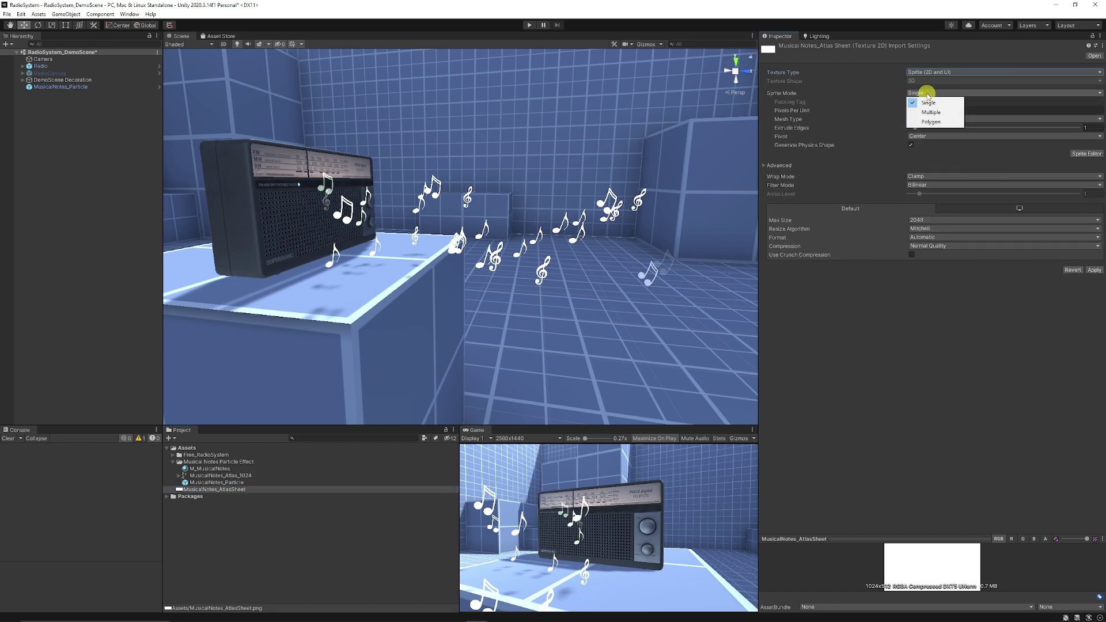
pyautogui.click(935, 112)
pyautogui.click(1094, 262)
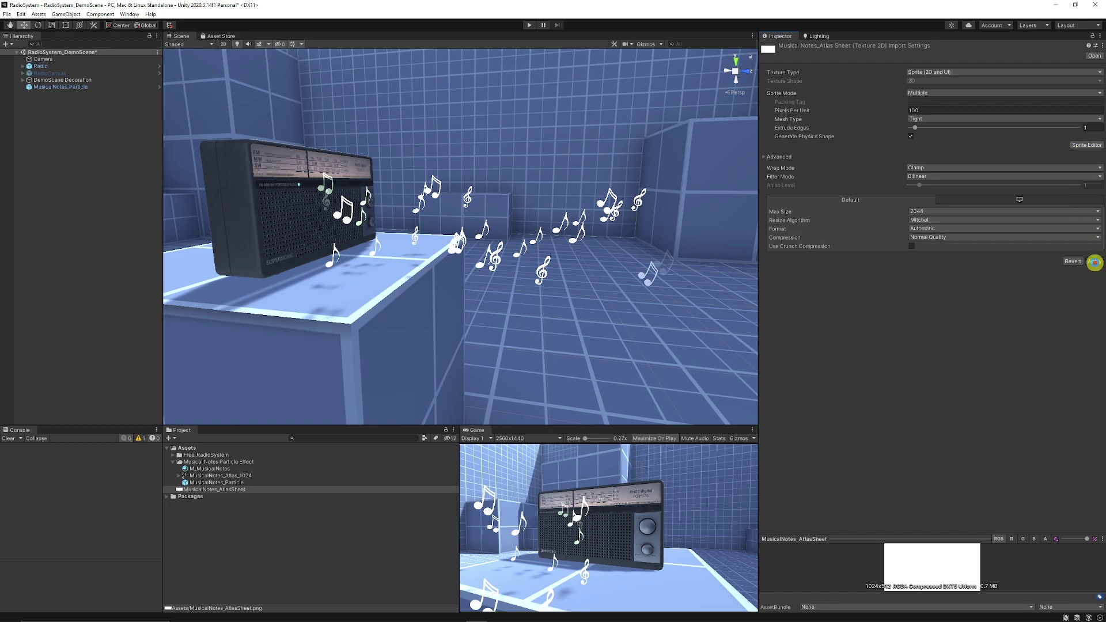
pyautogui.click(1086, 146)
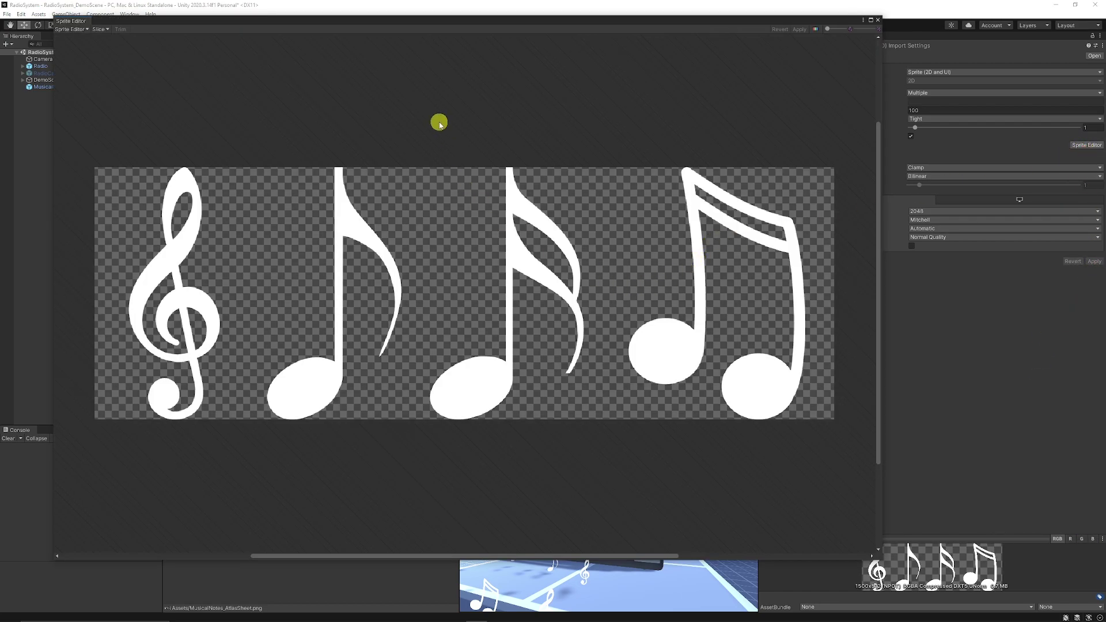
# - Outline the treble clef as the first sprite, rename it Note_1, and apply
pyautogui.moveTo(164, 181); pyautogui.dragTo(266, 441)
pyautogui.moveTo(266, 271)
pyautogui.mouseDown()
pyautogui.moveTo(292, 276)
pyautogui.moveTo(265, 277)
pyautogui.mouseUp()
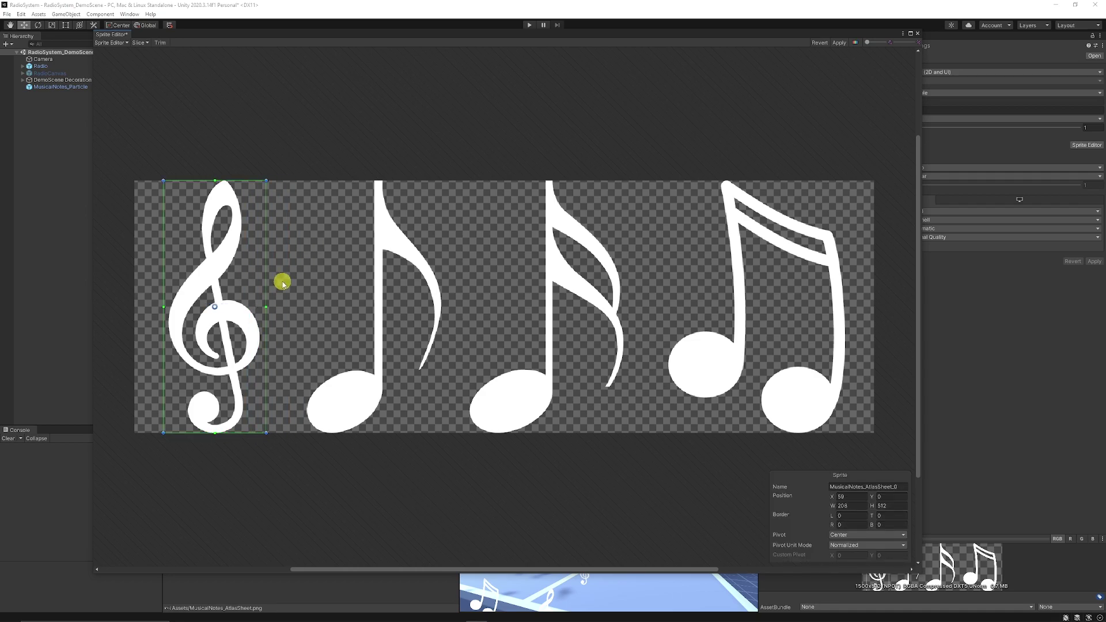
pyautogui.moveTo(164, 271); pyautogui.dragTo(164, 271)
pyautogui.click(854, 486)
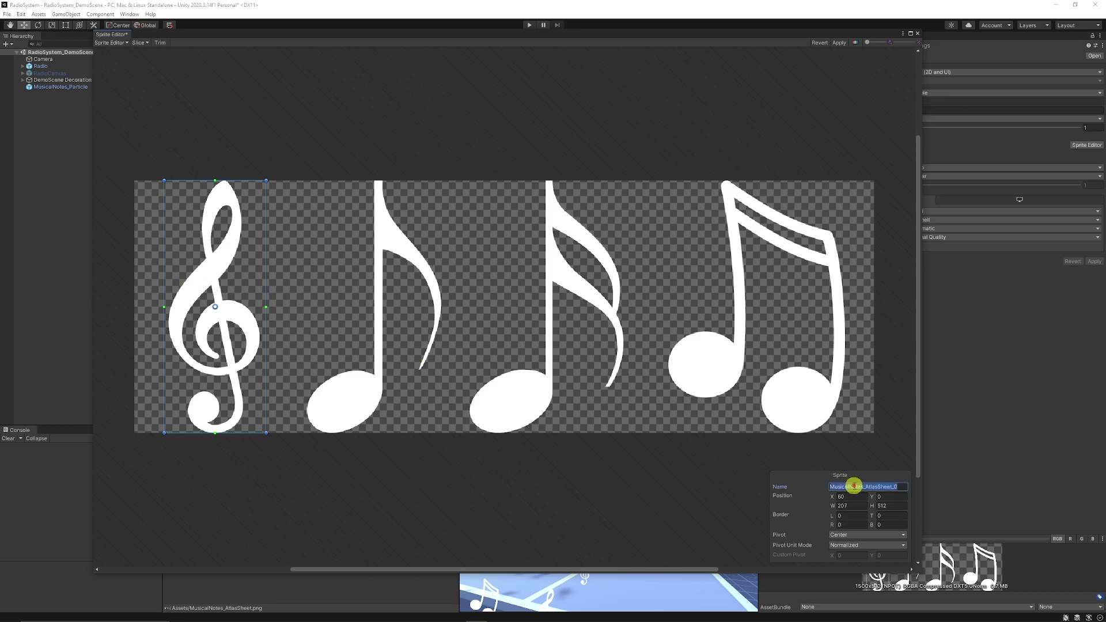
pyautogui.click(854, 487)
pyautogui.doubleClick(854, 487)
pyautogui.write('Note_1')
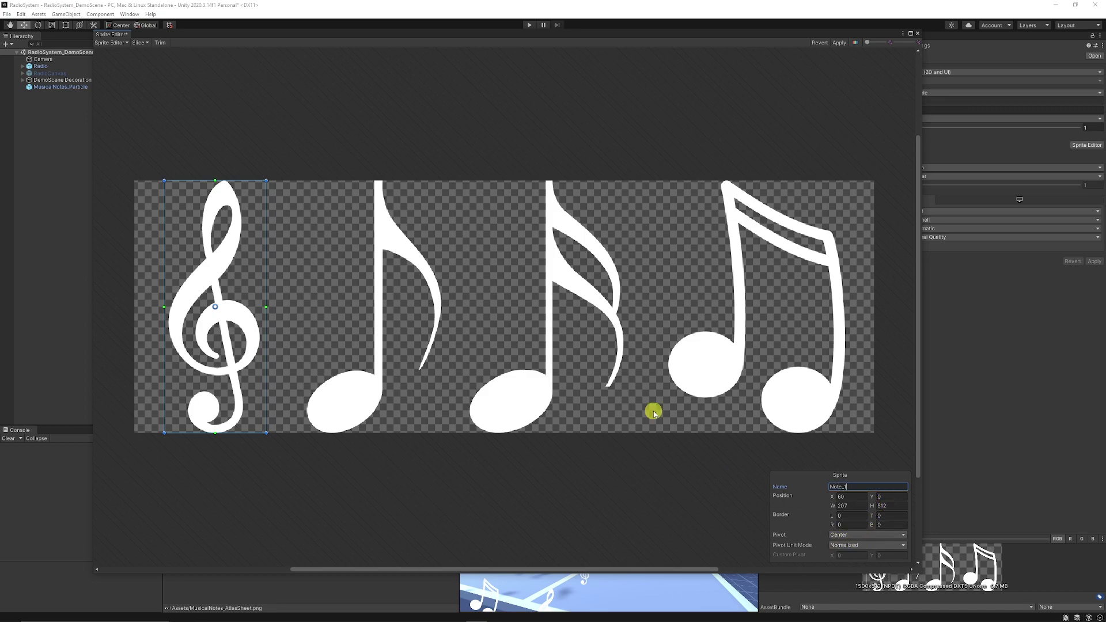
pyautogui.click(838, 44)
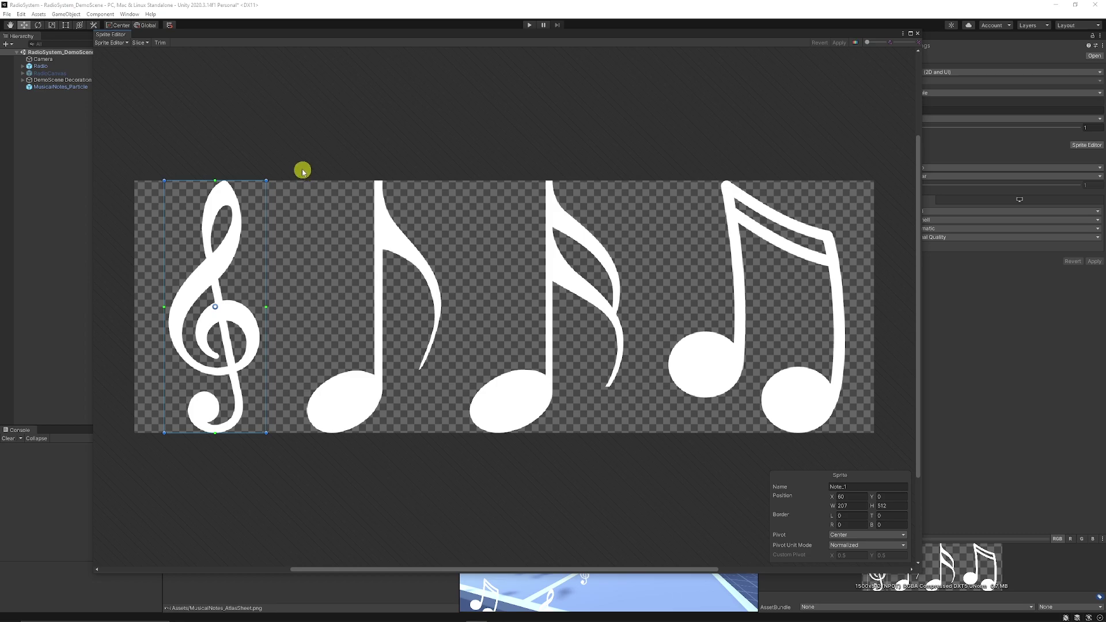
# - Outline the second note as a new sprite, rename it Note_2, and apply
pyautogui.moveTo(302, 172); pyautogui.dragTo(447, 449)
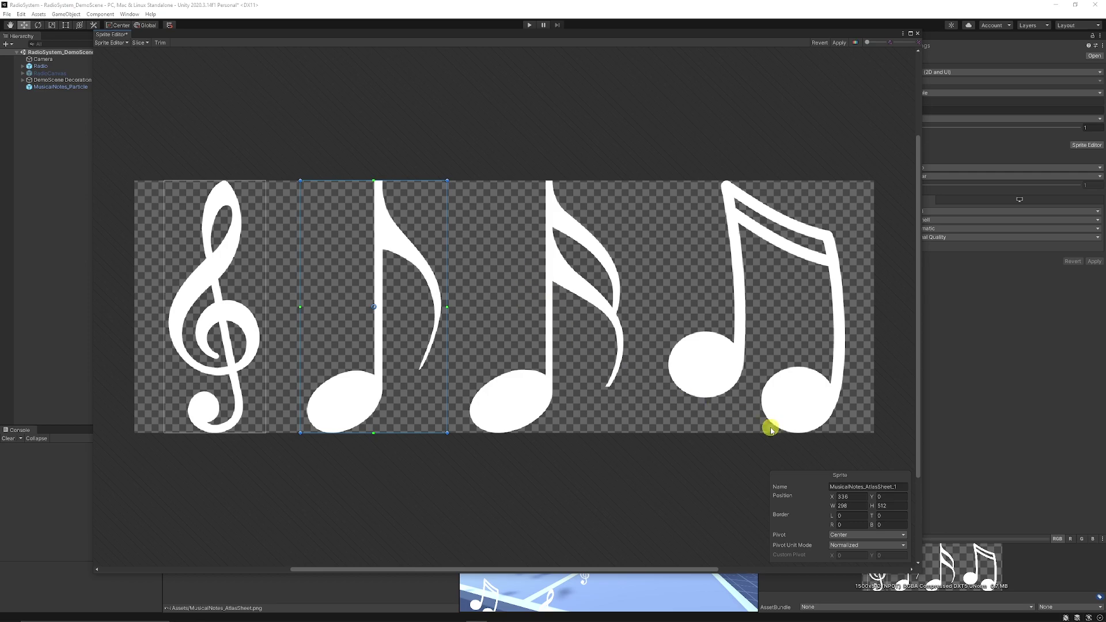
pyautogui.click(867, 487)
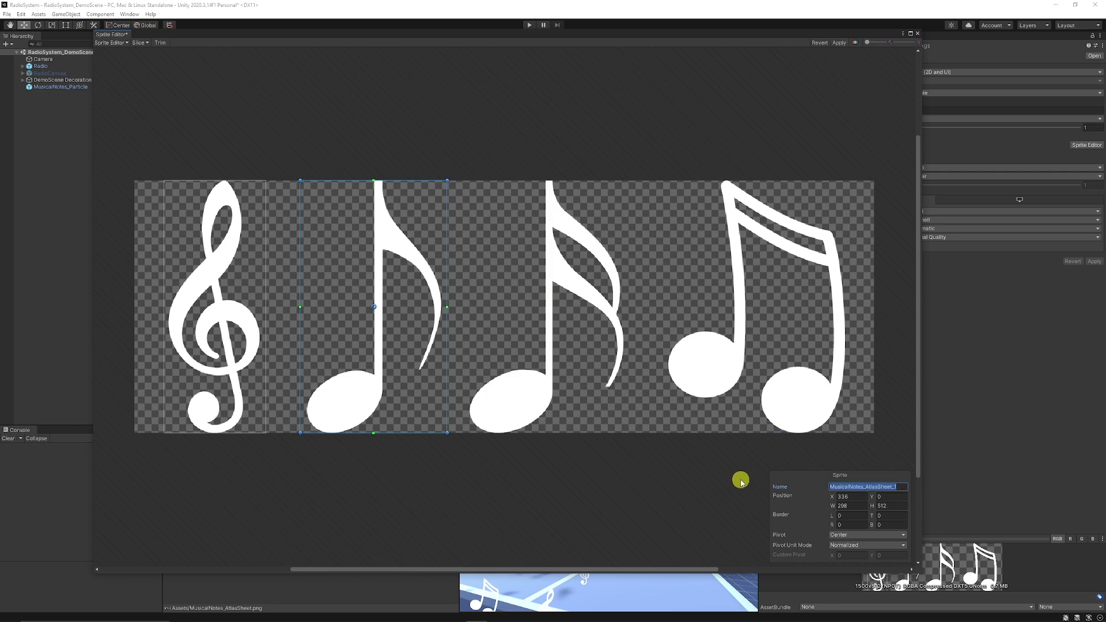
pyautogui.write('Note_2')
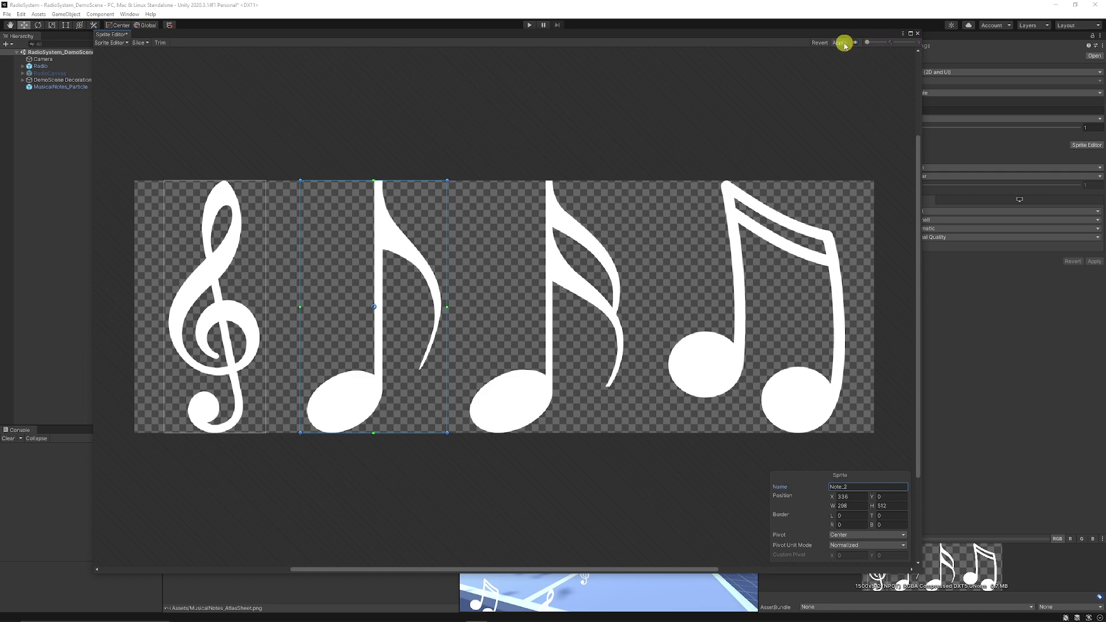
pyautogui.click(840, 44)
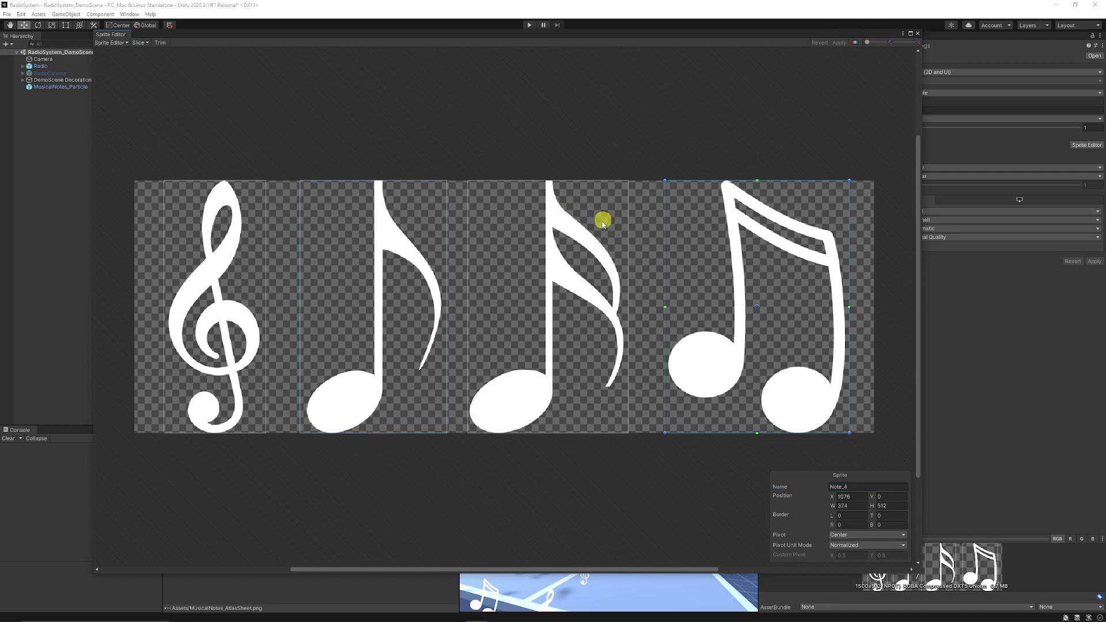
# - Check the names of all four sliced note sprites
pyautogui.click(576, 236)
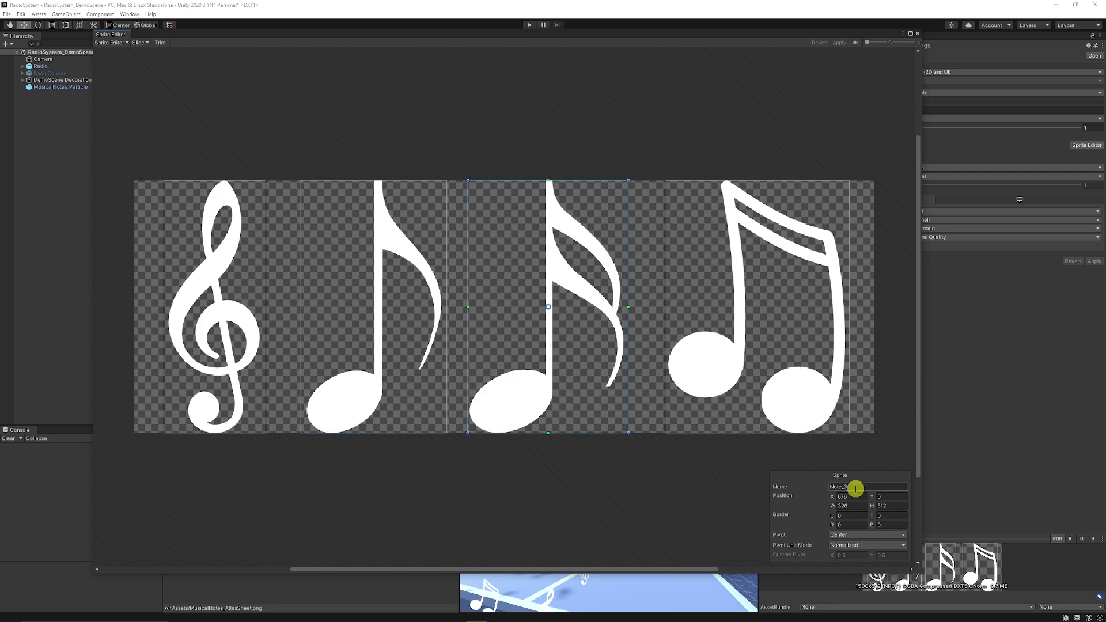
pyautogui.click(726, 309)
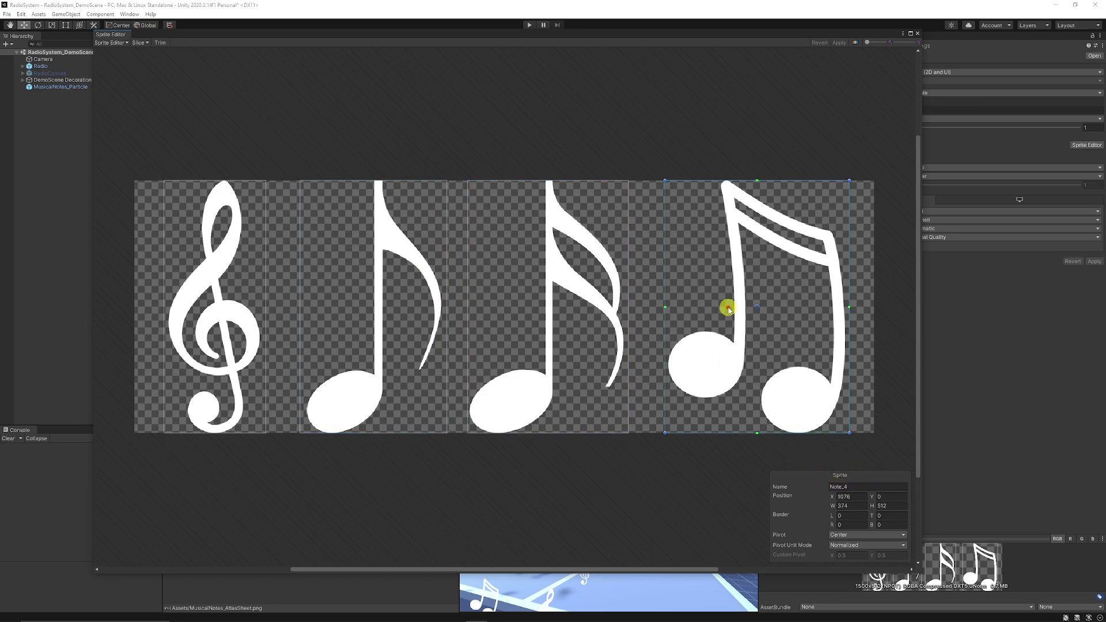
pyautogui.click(570, 319)
pyautogui.click(404, 308)
pyautogui.click(219, 263)
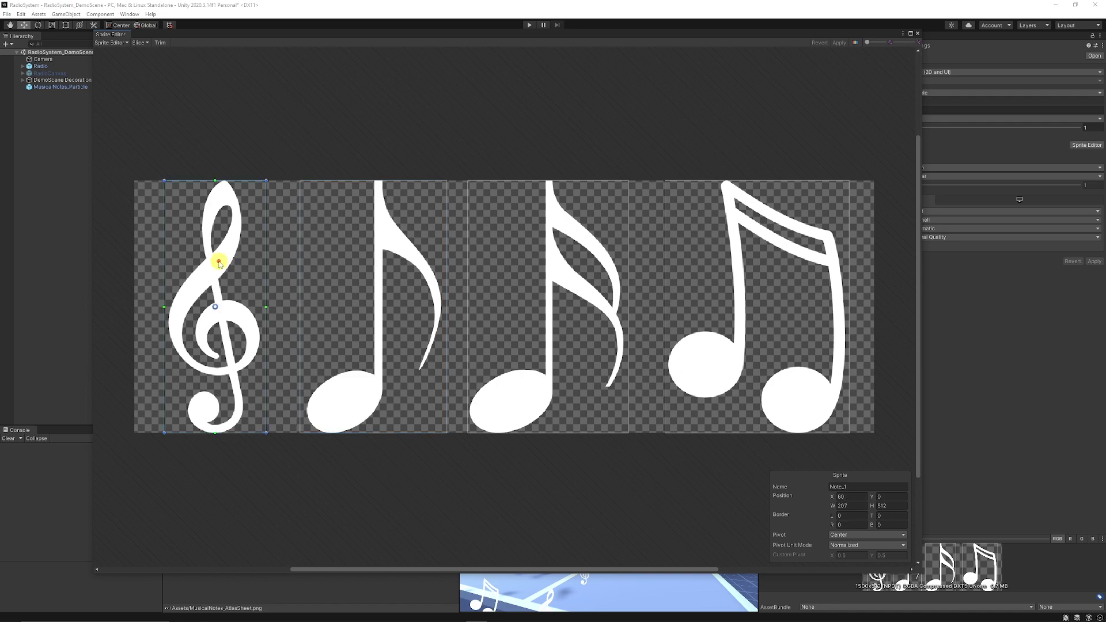
# - Close the Sprite Editor, expand the atlas sheet, and preview sprites Note_1 through Note_4
pyautogui.click(914, 34)
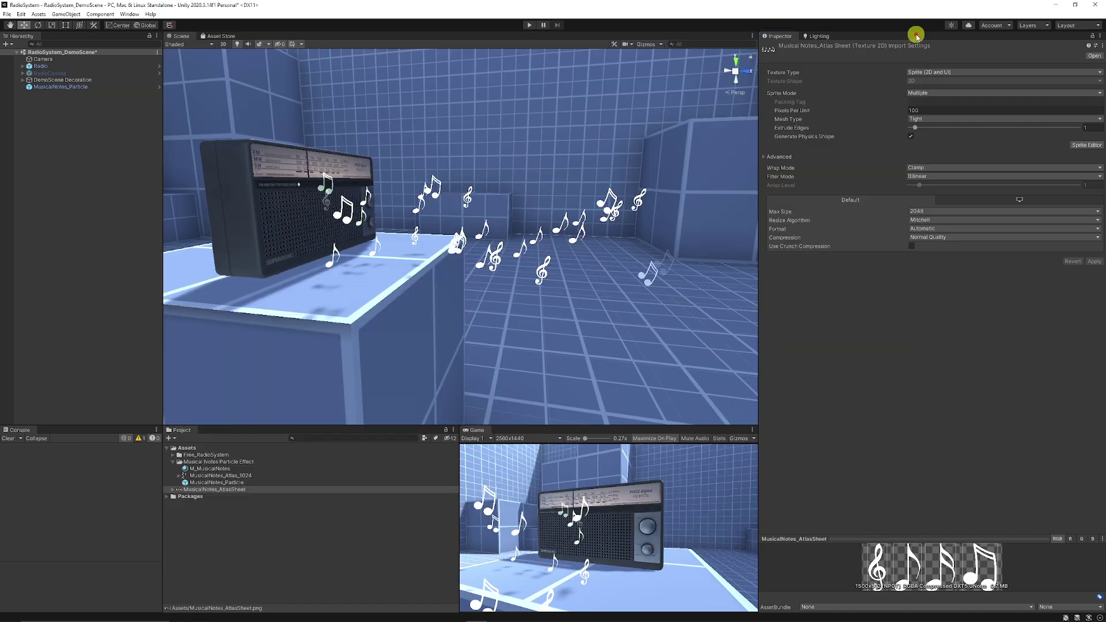
pyautogui.click(173, 490)
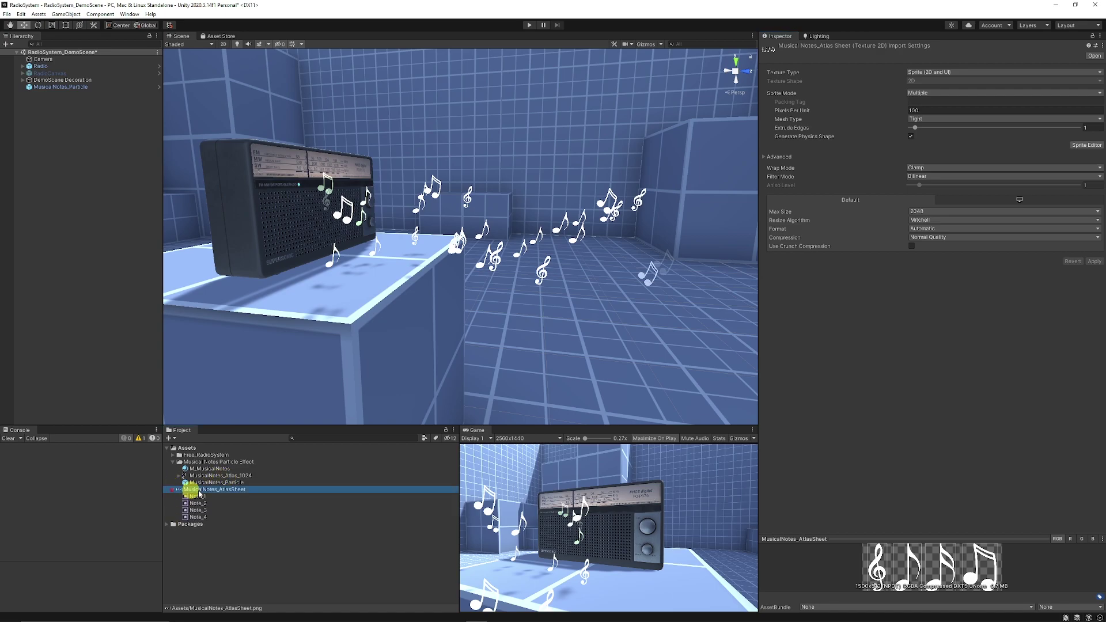
pyautogui.click(203, 497)
pyautogui.click(198, 503)
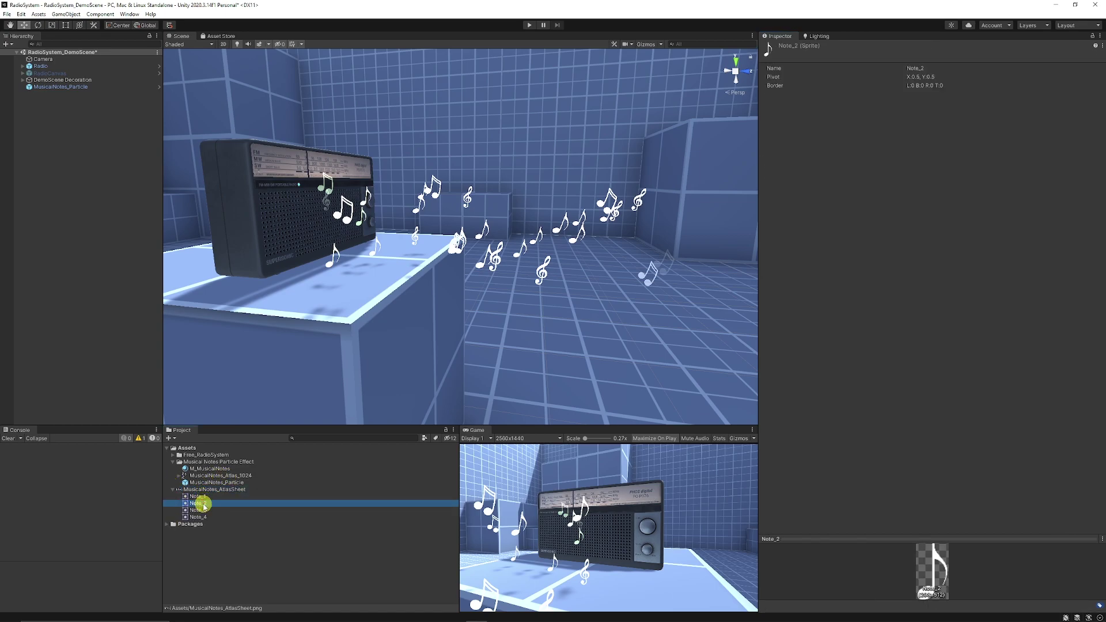
pyautogui.click(200, 511)
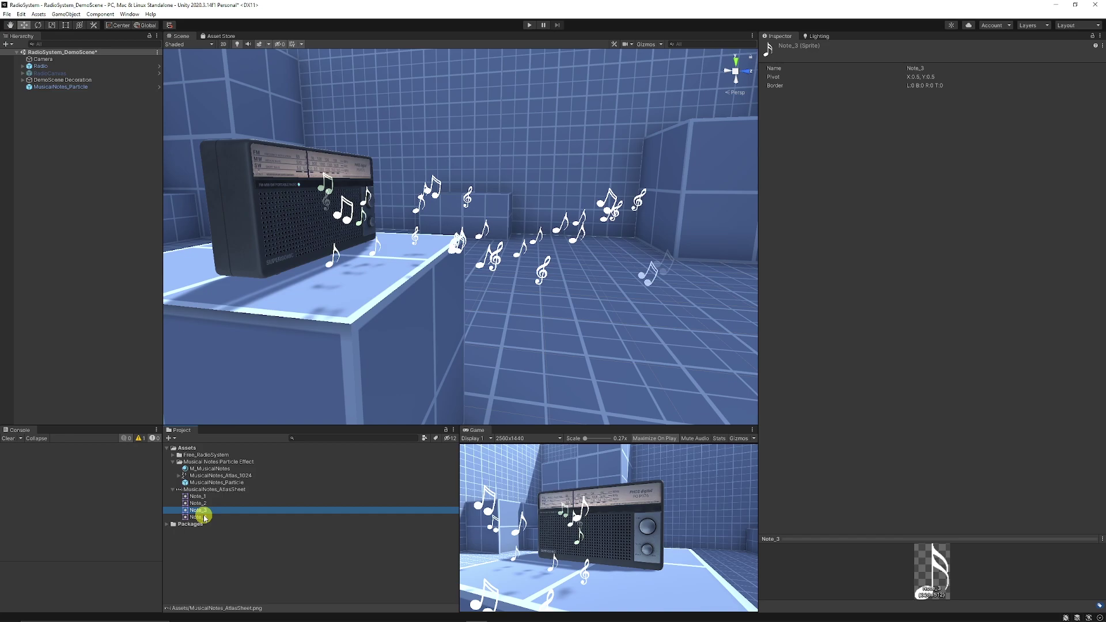
pyautogui.click(204, 517)
pyautogui.moveTo(864, 539); pyautogui.dragTo(799, 405)
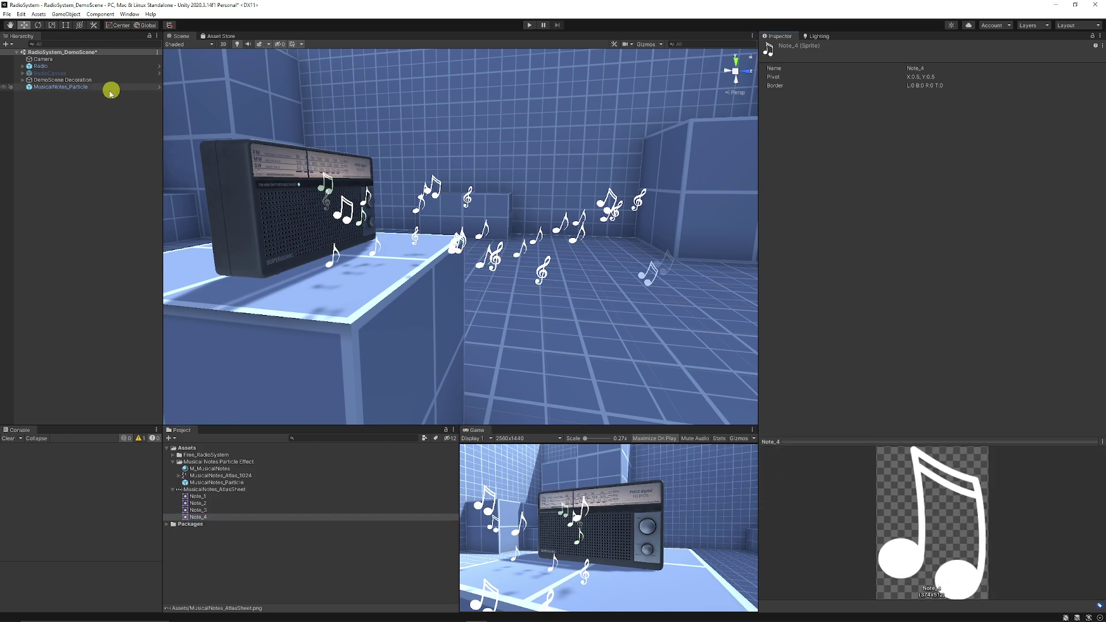
# - Select MusicalNotes_Particle and expand its Texture Sheet Animation settings
pyautogui.click(85, 87)
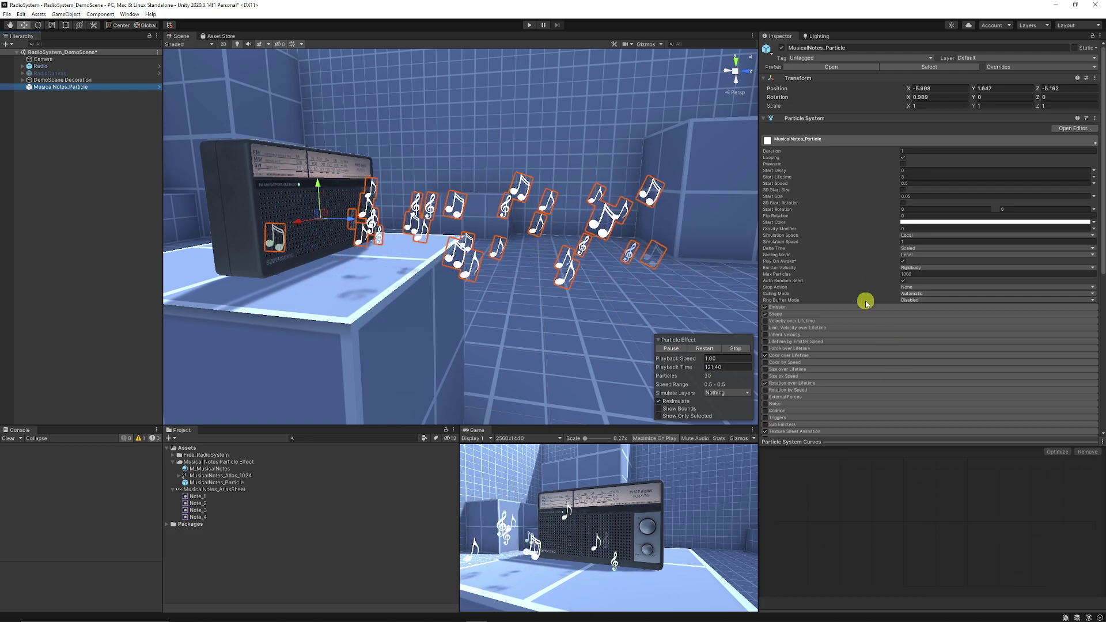
pyautogui.scroll(-8, 859, 276)
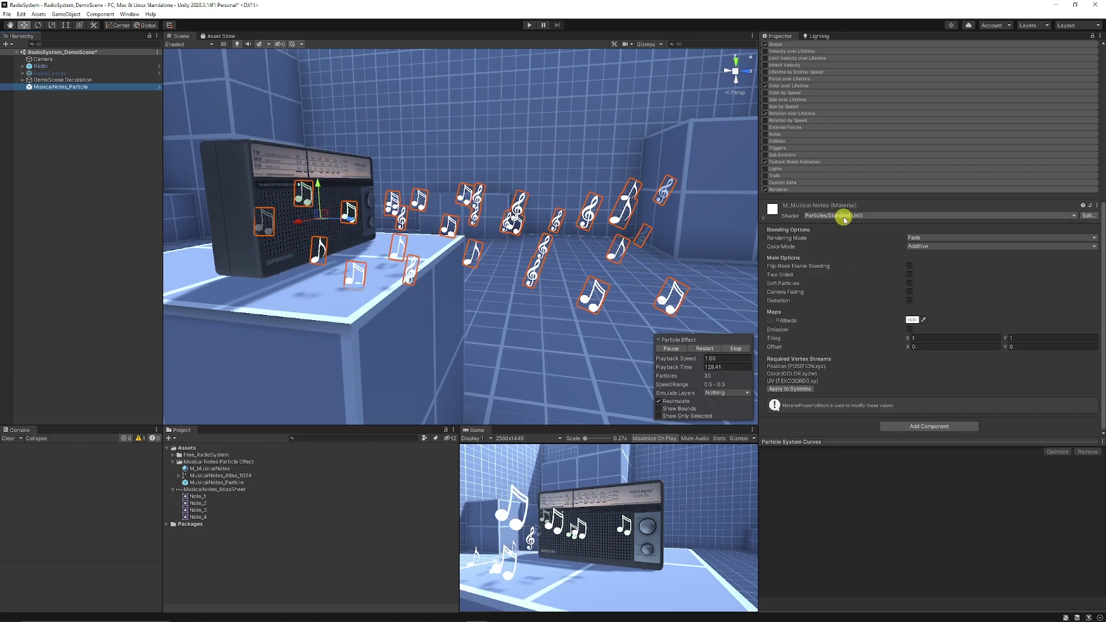
pyautogui.click(789, 163)
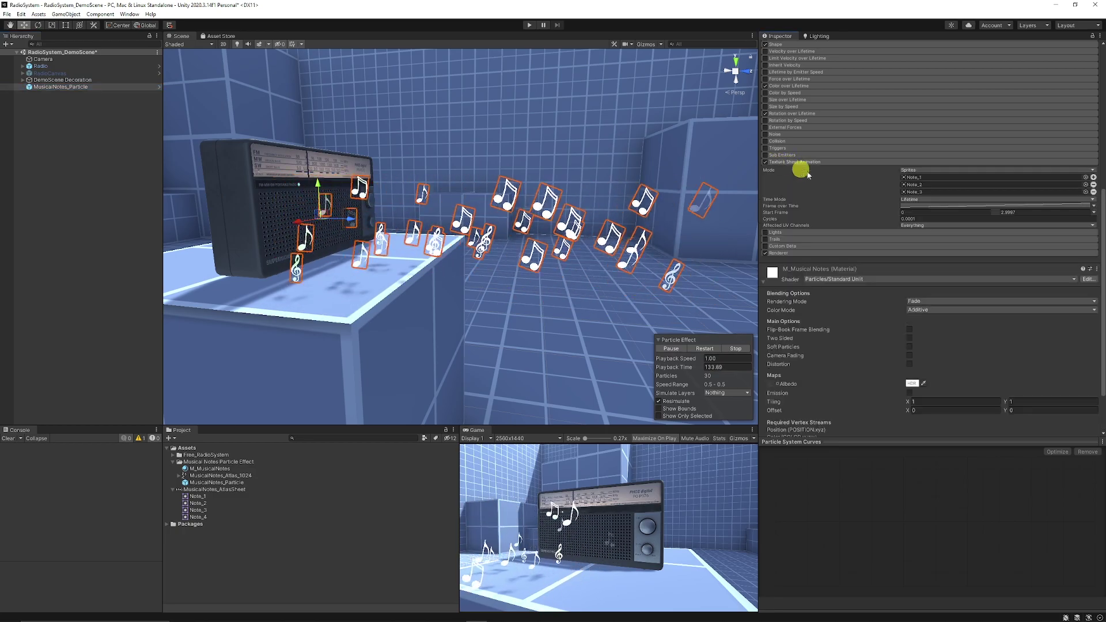
# - Keep Texture Sheet Animation in Sprites mode and drag Note_1 and another note sprite into its list
pyautogui.click(921, 172)
pyautogui.click(926, 185)
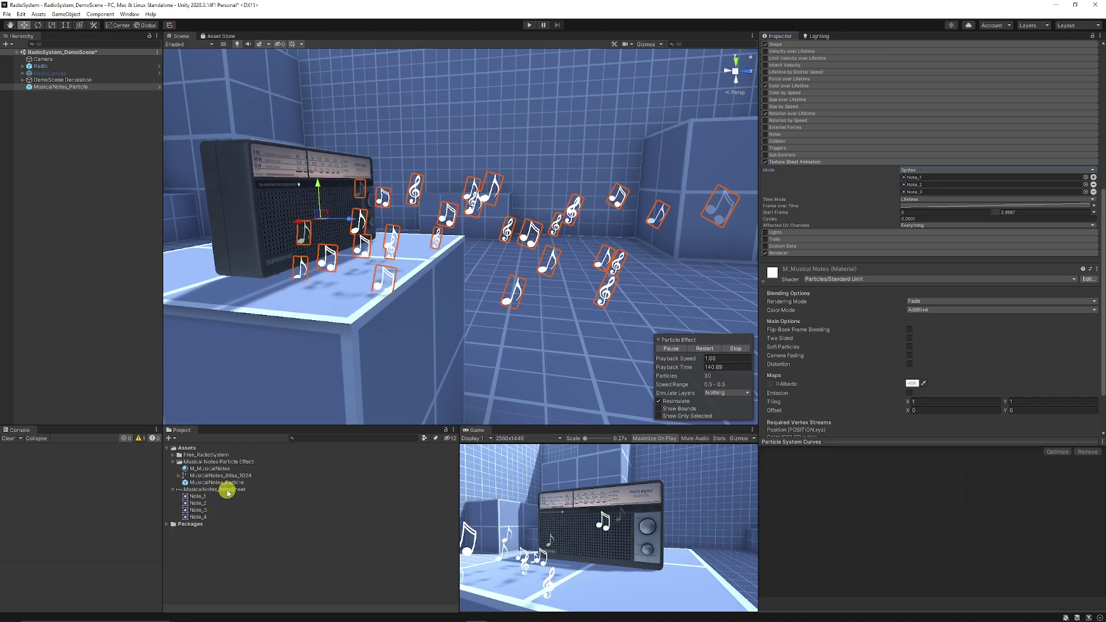
pyautogui.moveTo(196, 498); pyautogui.dragTo(923, 178)
pyautogui.moveTo(201, 503); pyautogui.dragTo(920, 193)
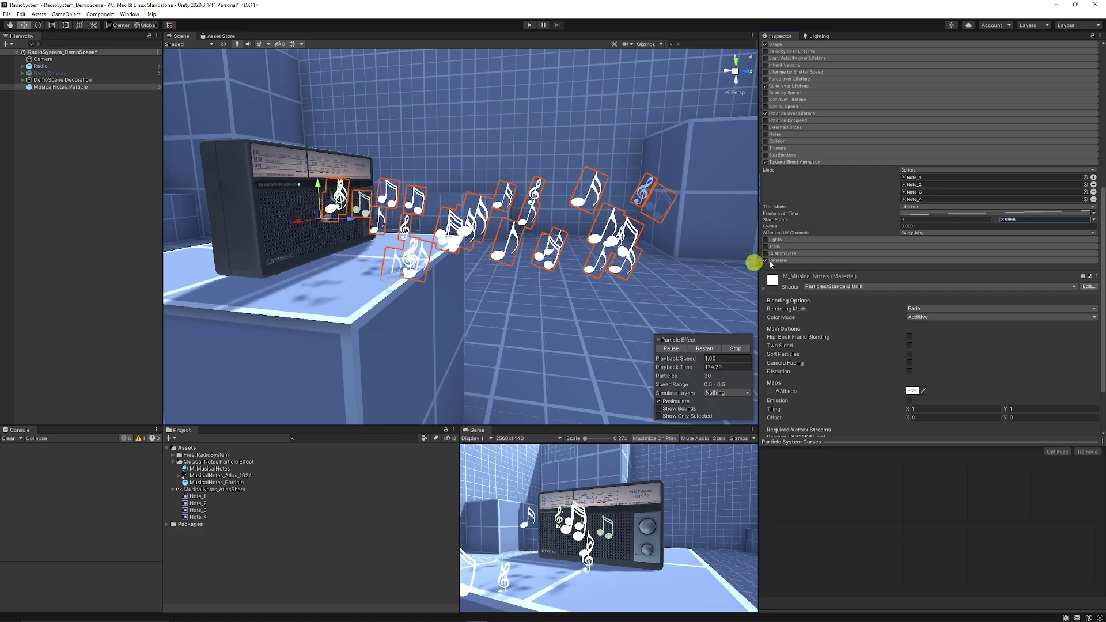
# - Orbit the Scene view to check the particles, then inspect Note_1 and the atlas sheet
pyautogui.scroll(-5, 475, 272)
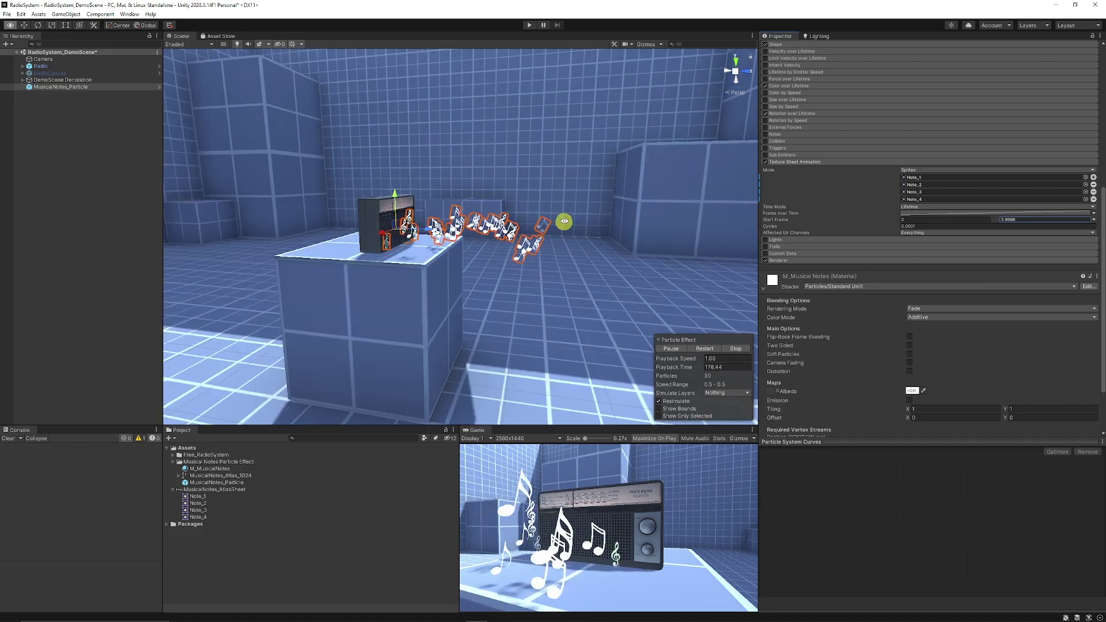
pyautogui.moveTo(564, 221)
pyautogui.keyDown('alt'); pyautogui.mouseDown()
pyautogui.moveTo(384, 205)
pyautogui.moveTo(420, 210)
pyautogui.moveTo(369, 214)
pyautogui.moveTo(666, 217)
pyautogui.moveTo(573, 222)
pyautogui.mouseUp(); pyautogui.keyUp('alt')
pyautogui.scroll(3, 384, 204)
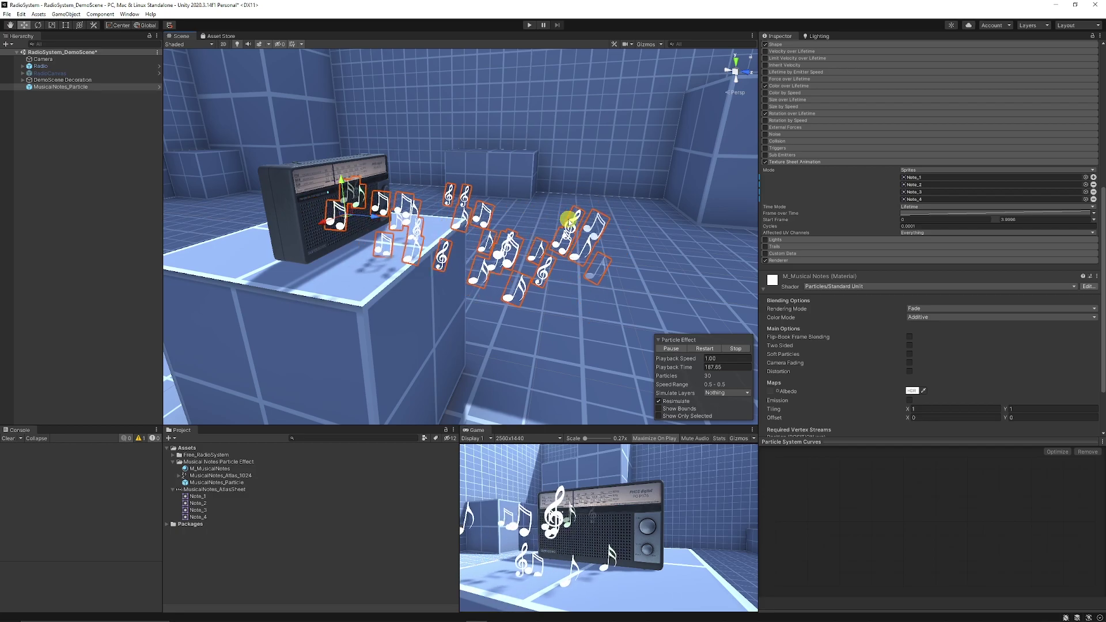
pyautogui.click(198, 496)
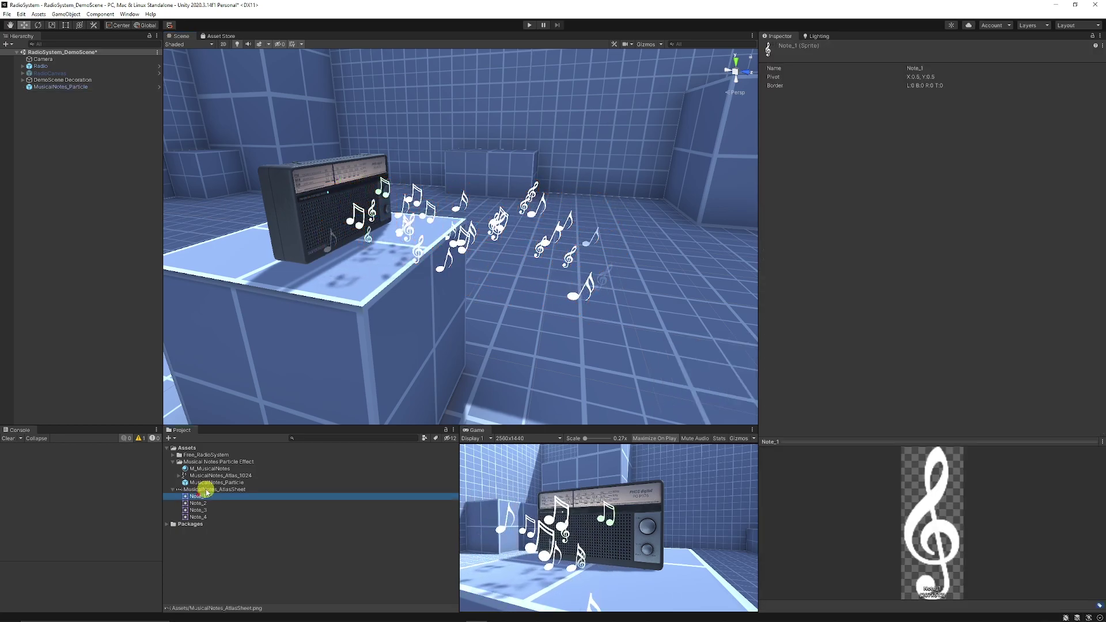
pyautogui.click(205, 490)
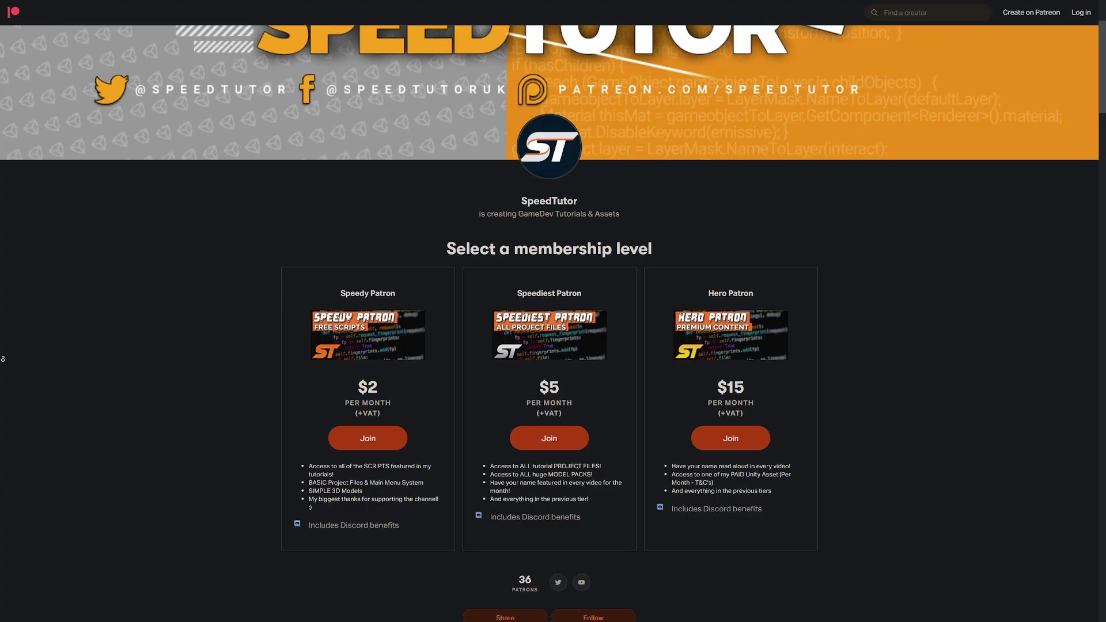
pyautogui.scroll(-6, 3, 360)
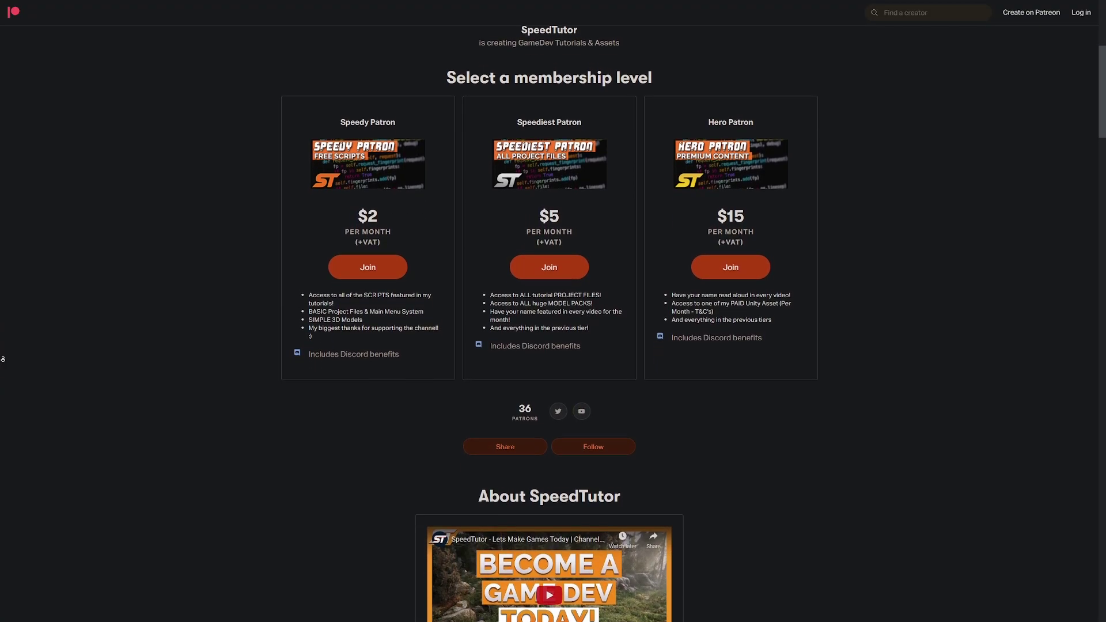
pyautogui.scroll(-7, 3, 360)
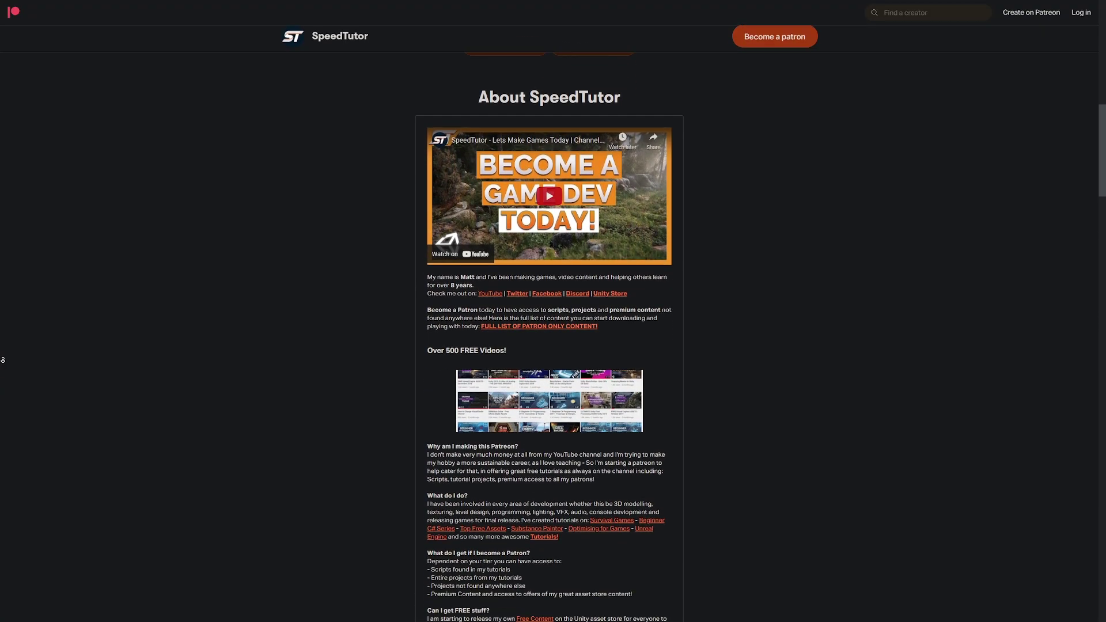
pyautogui.scroll(-7, 3, 360)
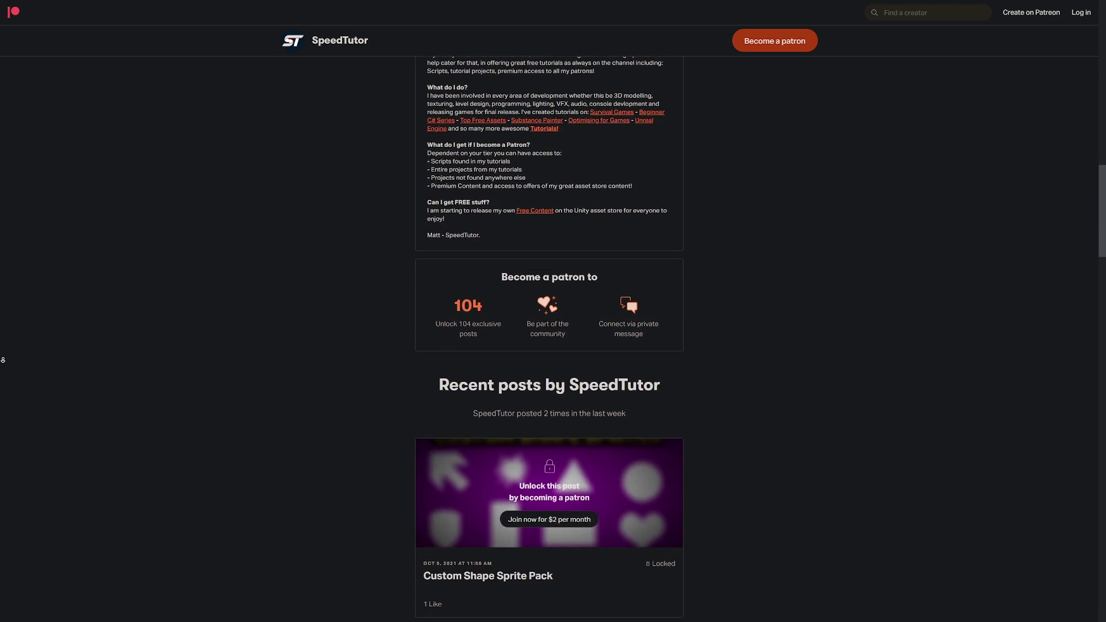
pyautogui.scroll(-7, 2, 360)
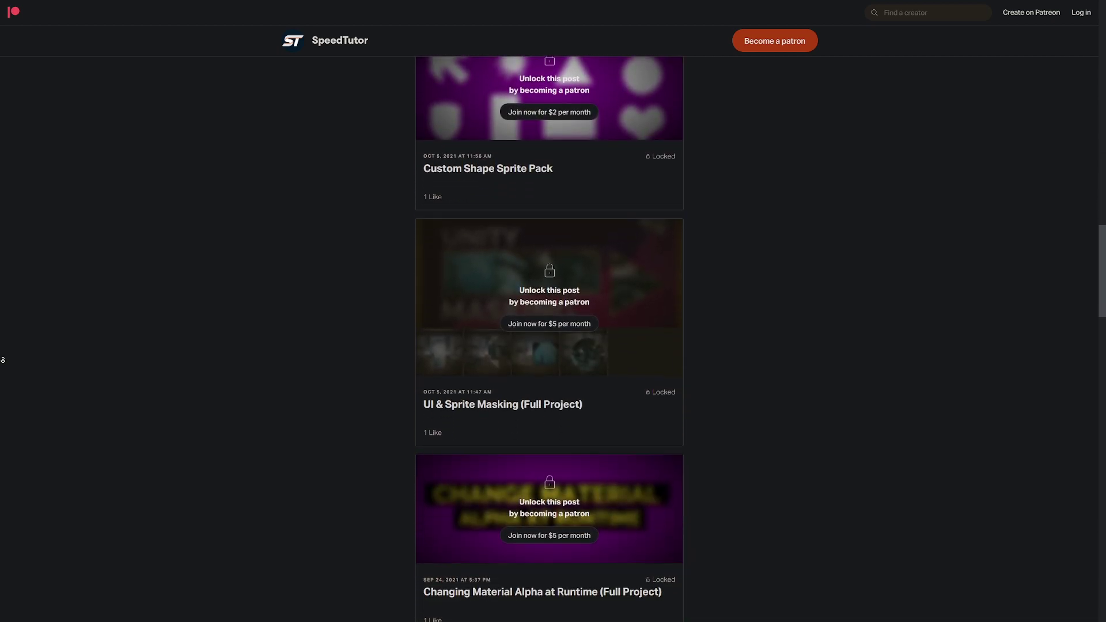
pyautogui.scroll(-7, 3, 360)
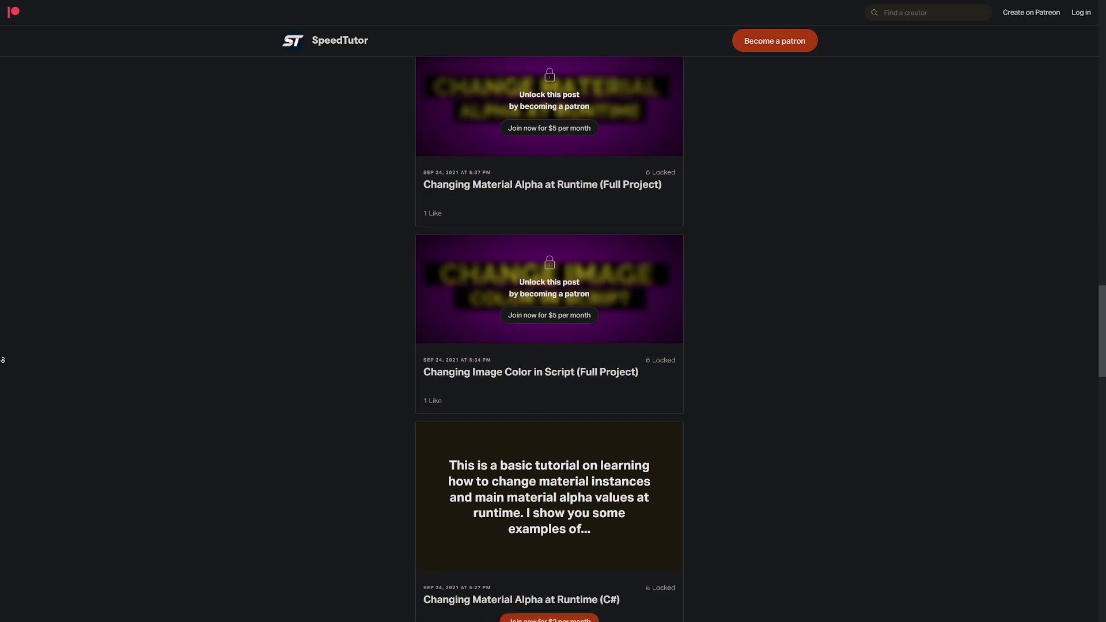